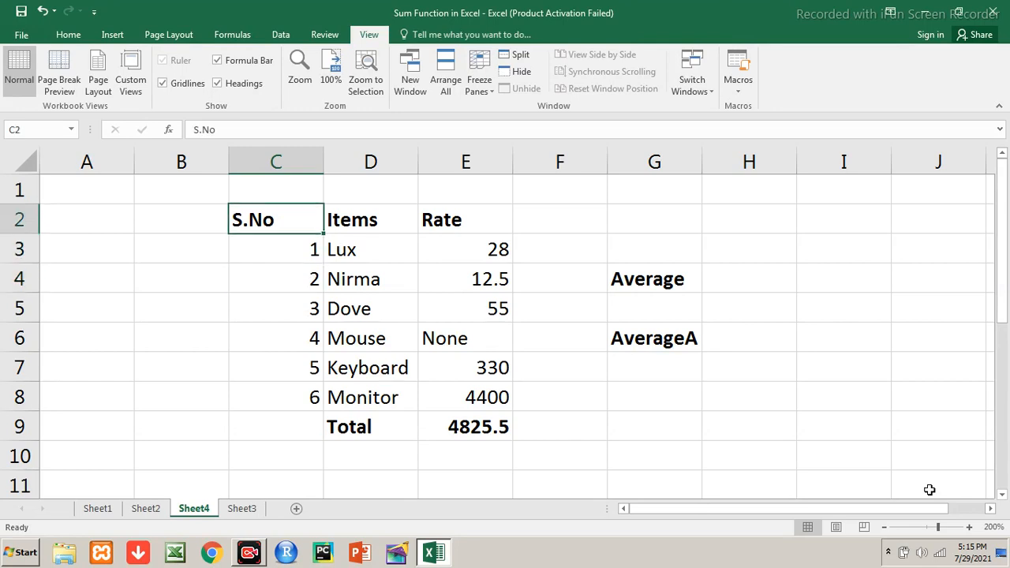
Examine the first item names and their rates in the table
key(Right)
key(Right)
key(Down)
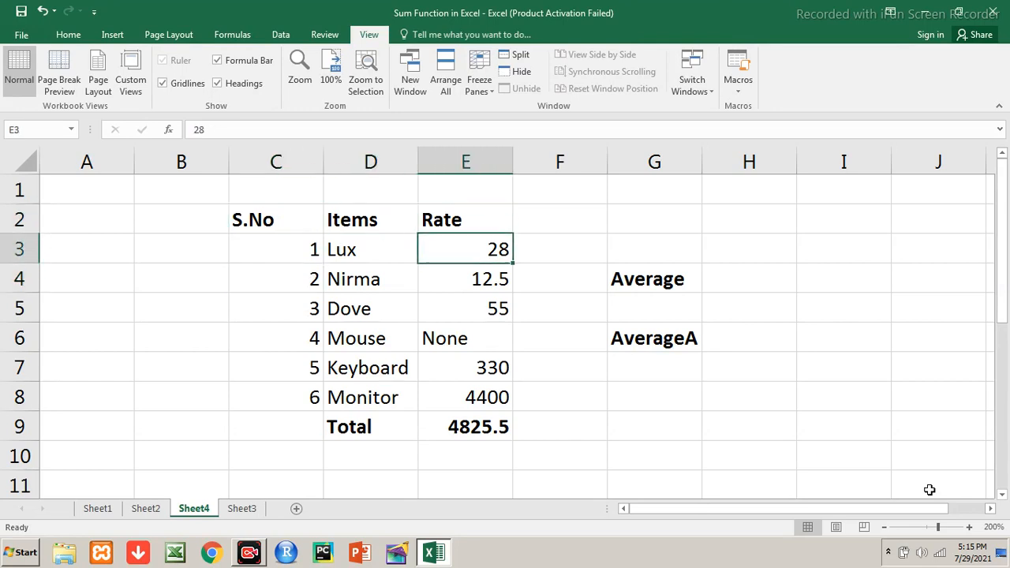
key(Left)
key(Left)
key(Right)
key(Right)
key(Down)
key(Left)
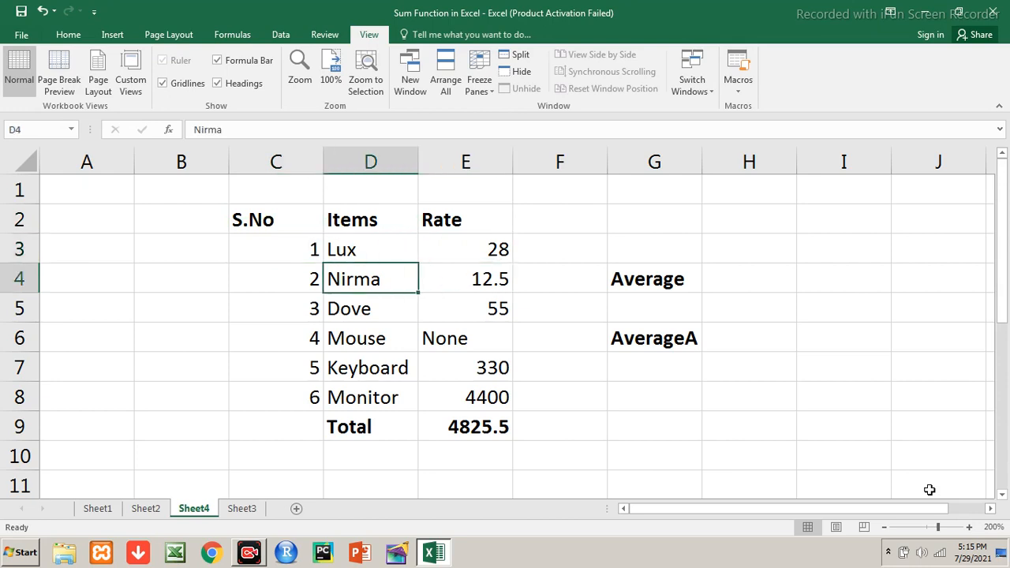
Set the Mouse rate in E6 to 130
key(Right)
key(Down)
key(Down)
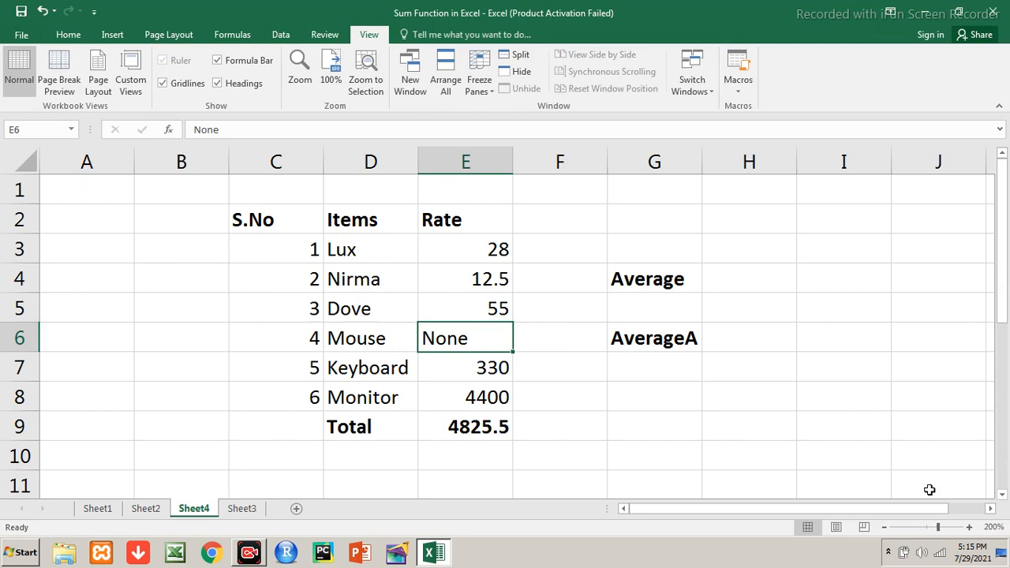
text(130)
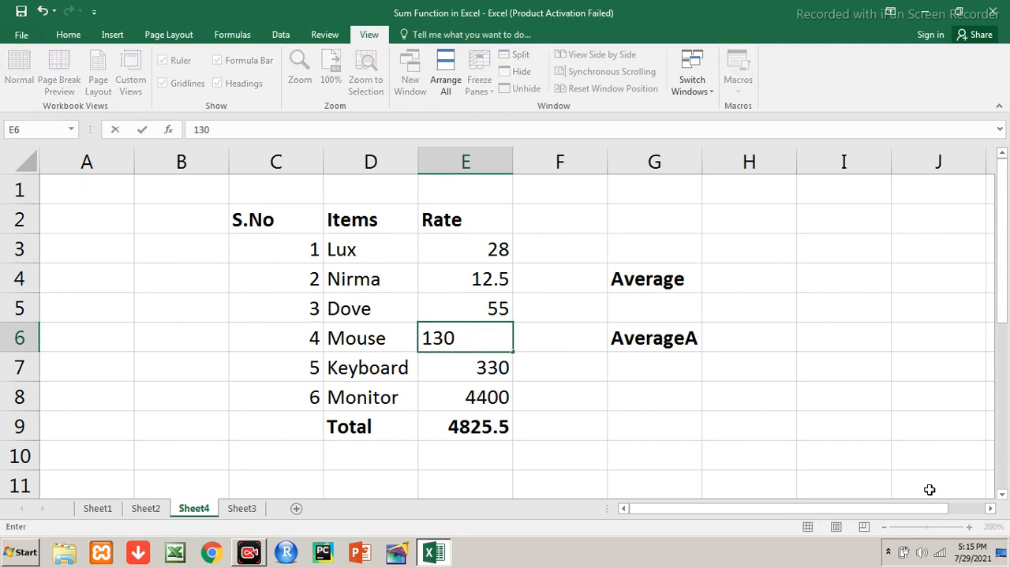
key(Return)
Inspect the SUM formula behind the Total in E9
key(Down)
key(Down)
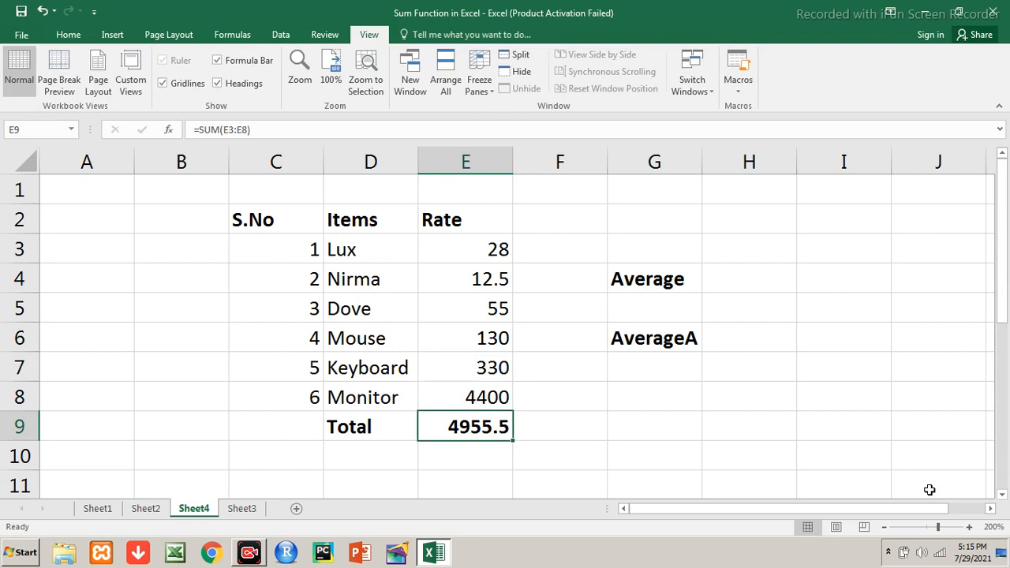
key(F2)
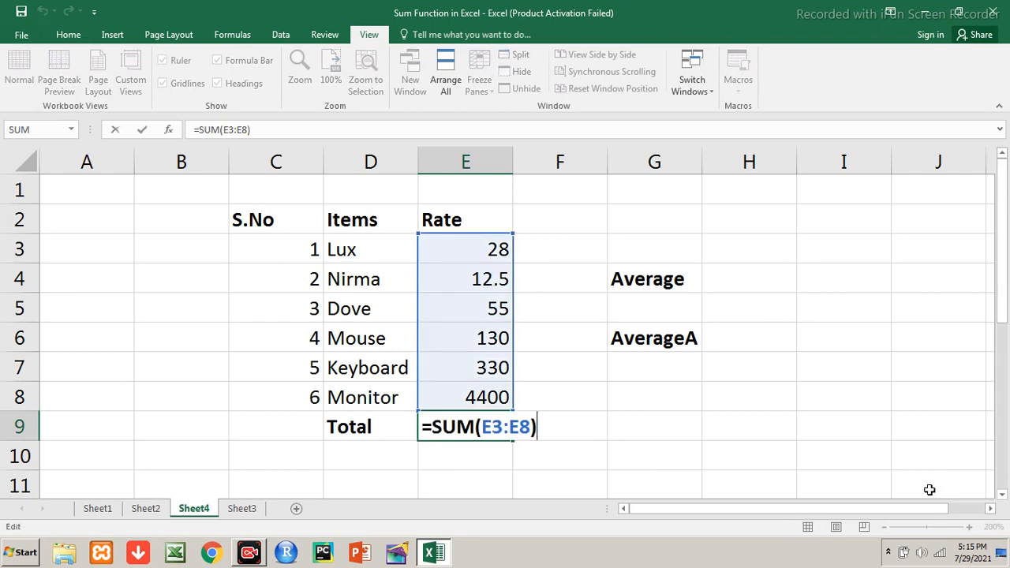
key(Return)
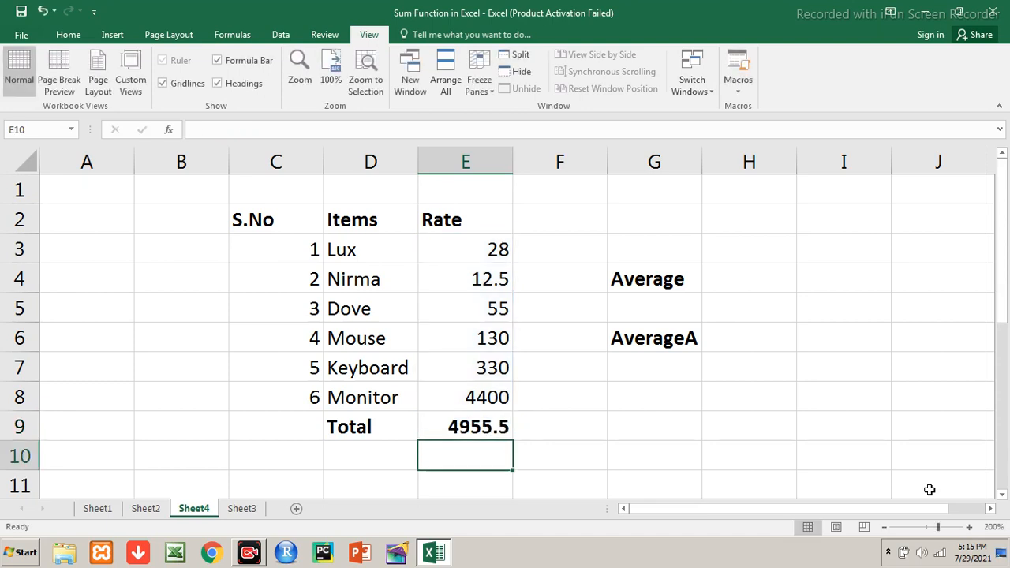
Review the item rates in E3:E8 that make up the total
key(Up)
key(Up)
key(Up)
key(Up)
key(Up)
key(Up)
key(Up)
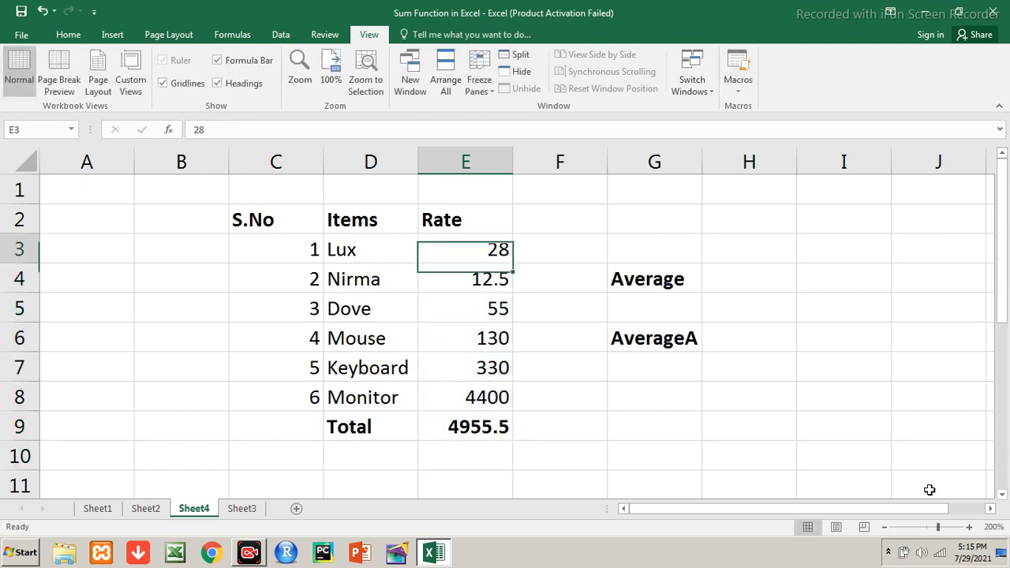
key(shift+Down)
key(shift+Down)
key(shift+Down)
key(shift+Down)
key(shift+Down)
key(Down)
key(Down)
key(Down)
key(Down)
key(Down)
key(Down)
key(Up)
key(Up)
key(Up)
key(Up)
key(Up)
key(Up)
Enter =AVERAGE(E3:E8) in H4 beside the Average label and make the result bold
key(Down)
key(Right)
key(Right)
key(Right)
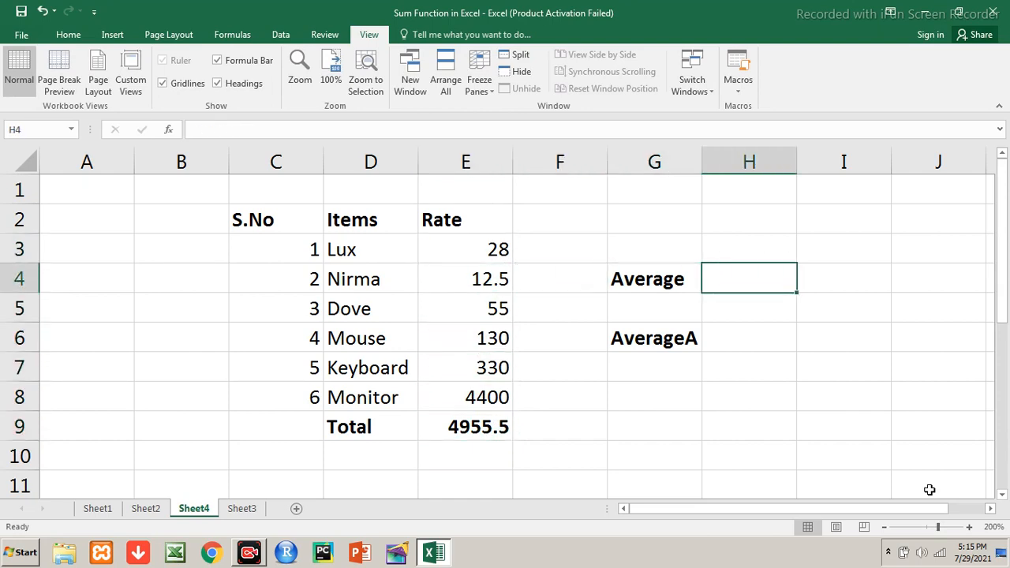
text(=av)
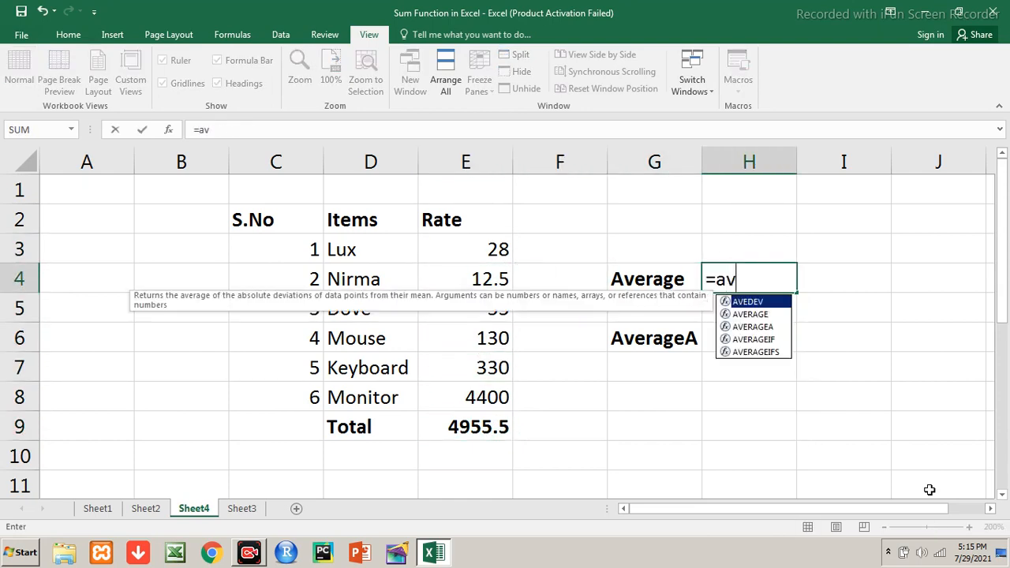
text(erage()
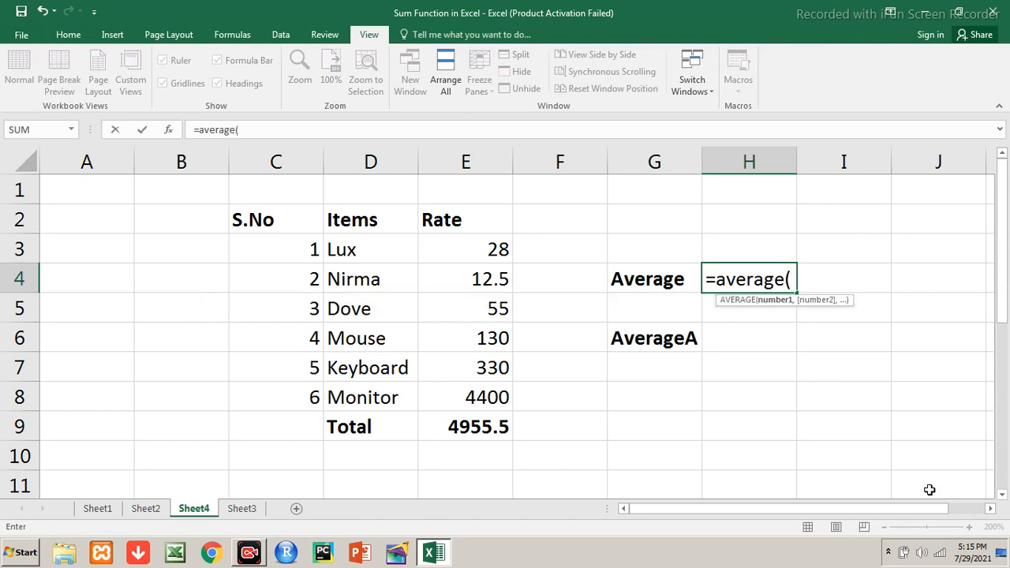
click(473, 258)
drag(473, 259, 473, 398)
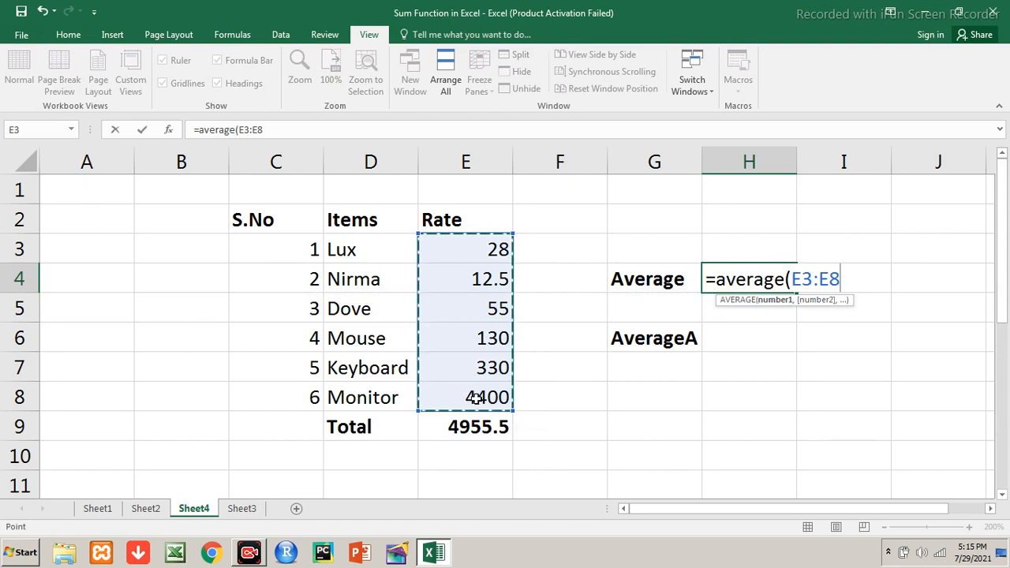
text())
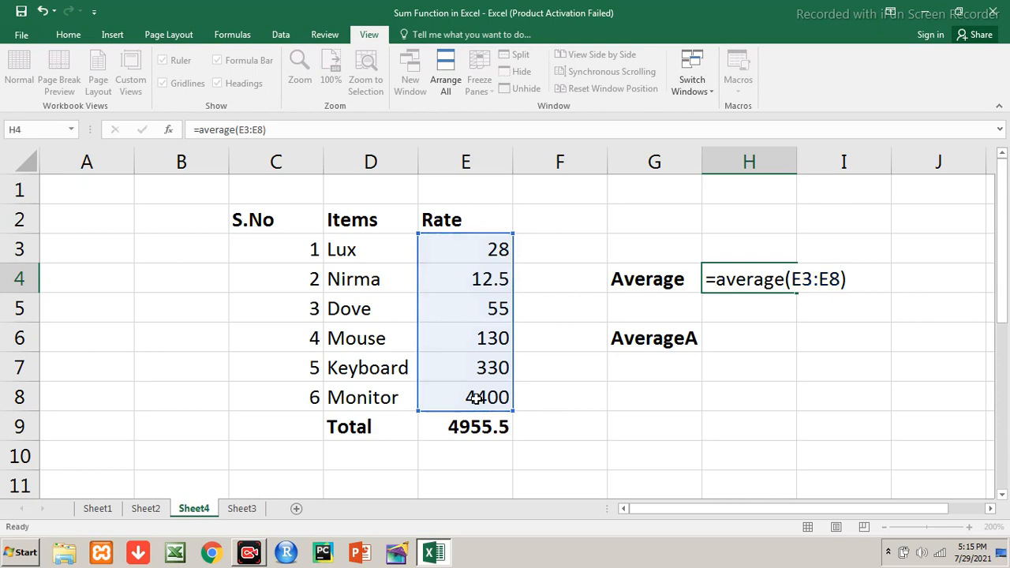
key(Return)
key(Up)
key(ctrl+b)
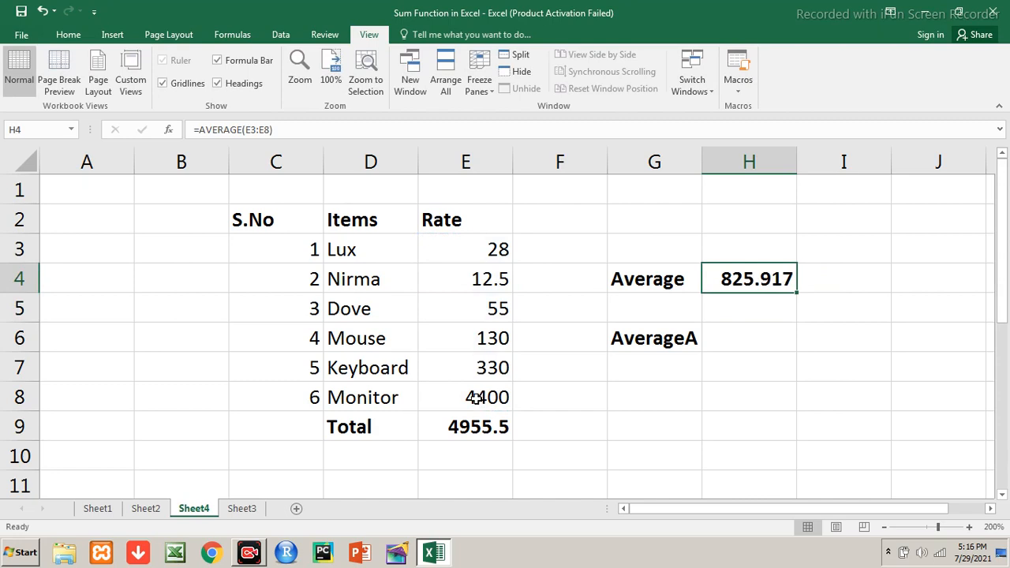
Enter the manual average formula =E9/6 in I4 and make the result bold
key(Right)
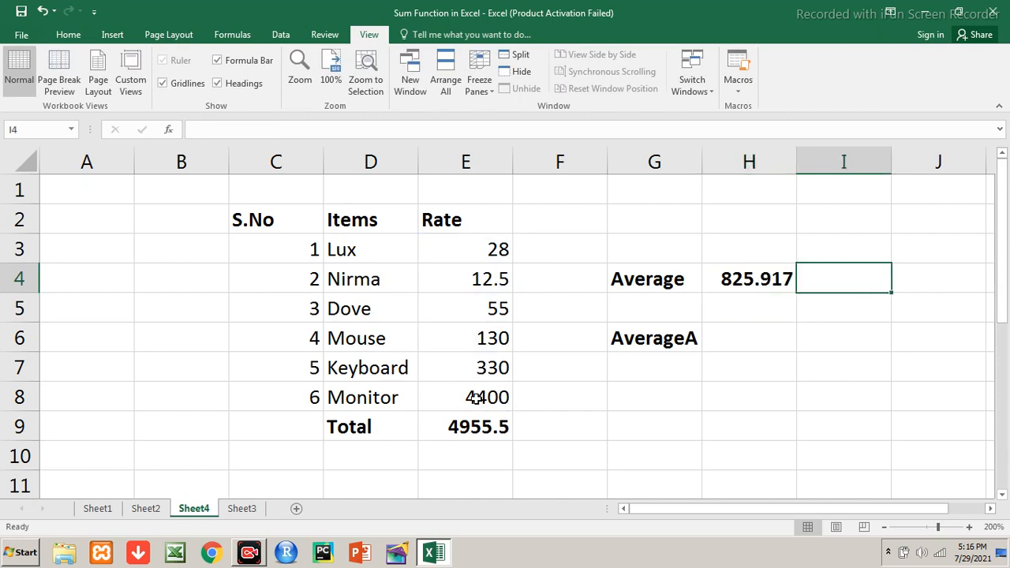
text(=)
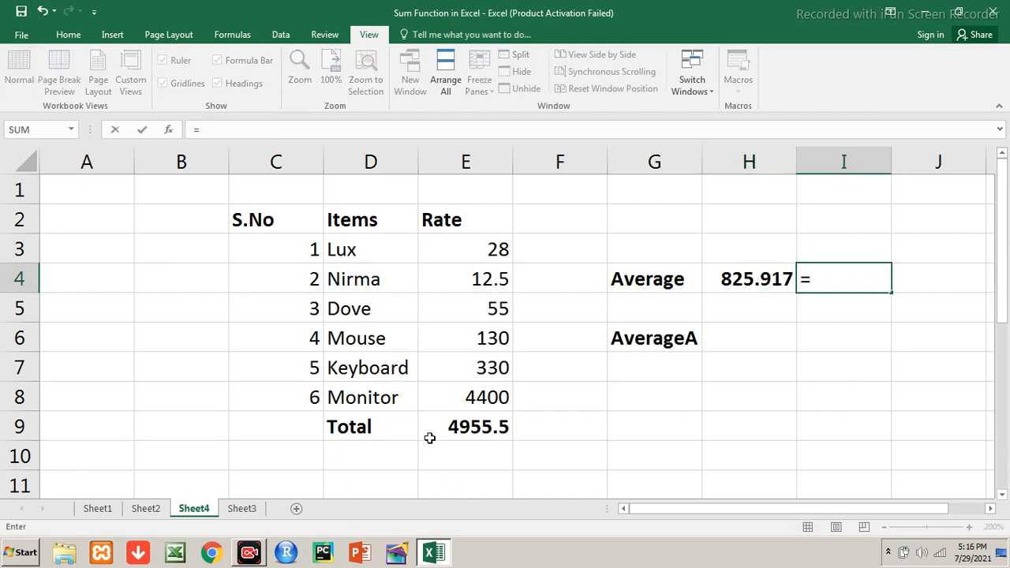
click(478, 435)
text(/)
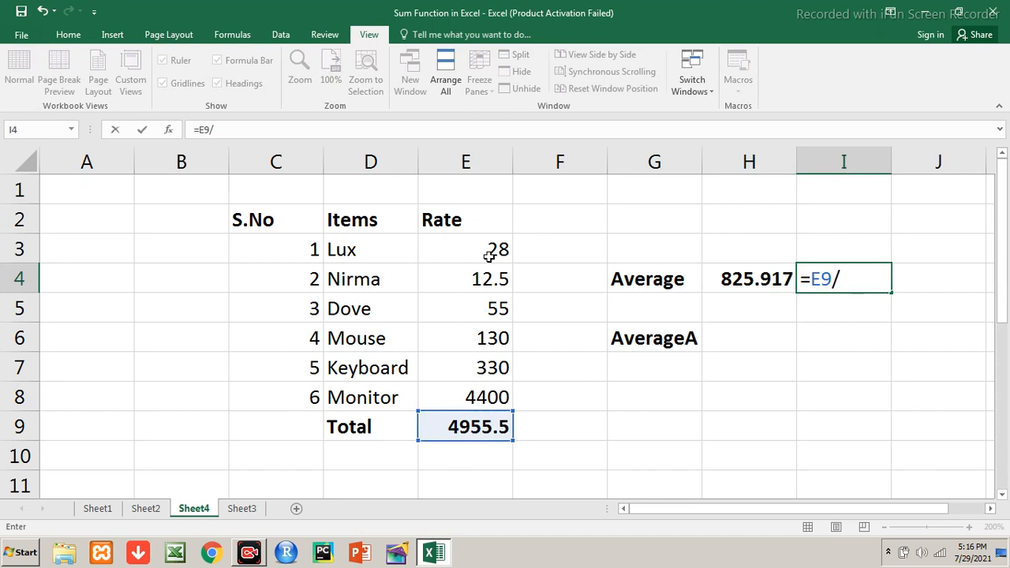
text(6)
key(Return)
key(Up)
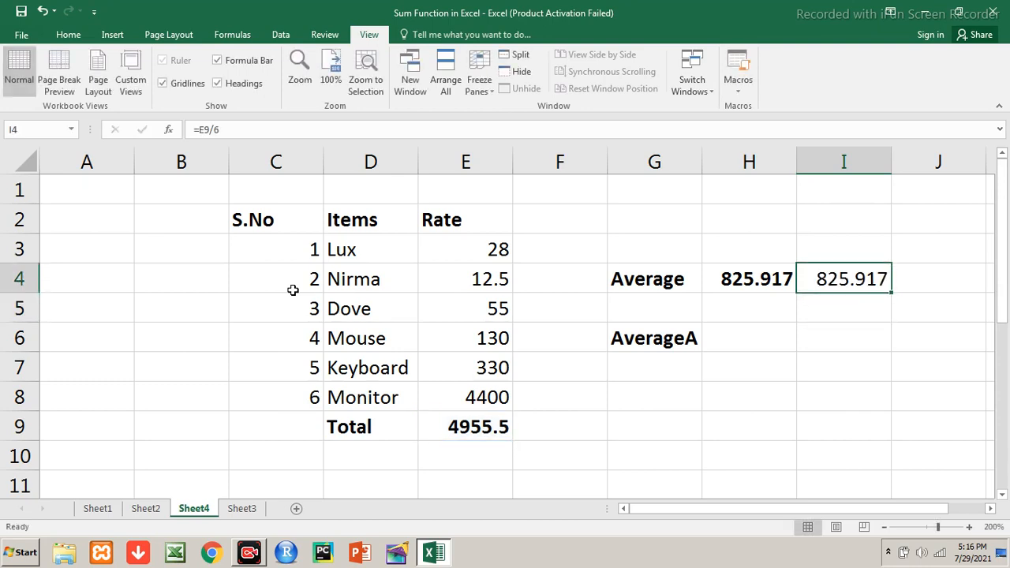
key(ctrl+b)
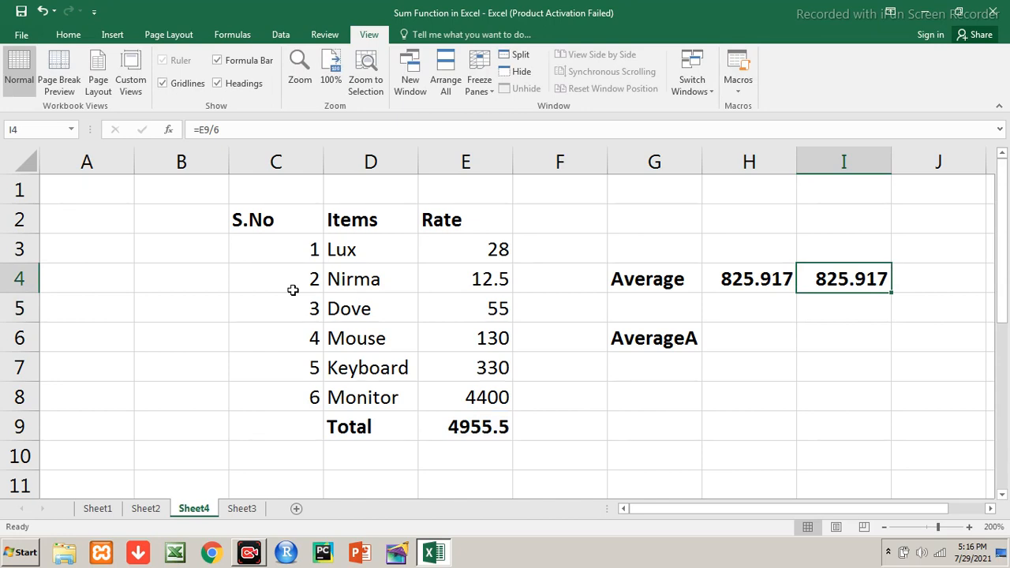
Inspect the AVERAGE formula and its referenced range in H4
key(Left)
key(F2)
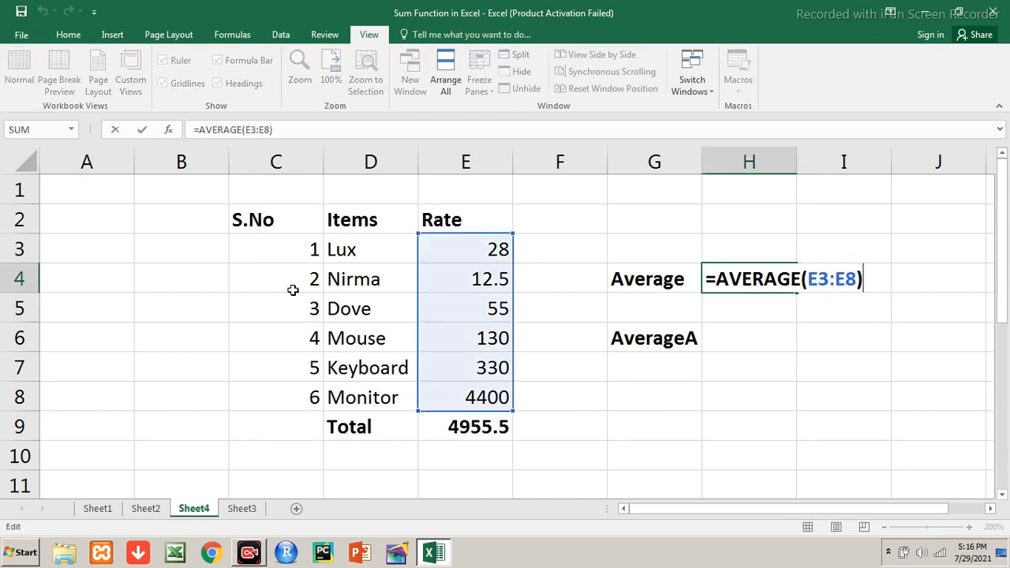
key(Escape)
Replace the Keyboard rate in E7 with the text "Not Available" and auto-fit column E to it
key(Left)
key(Left)
key(Left)
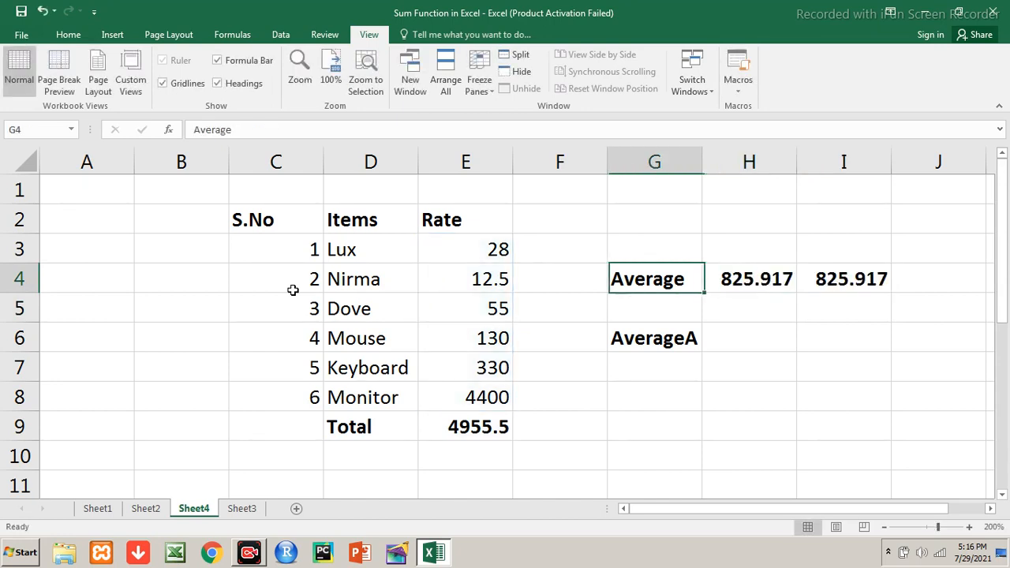
key(Down)
key(Down)
key(Down)
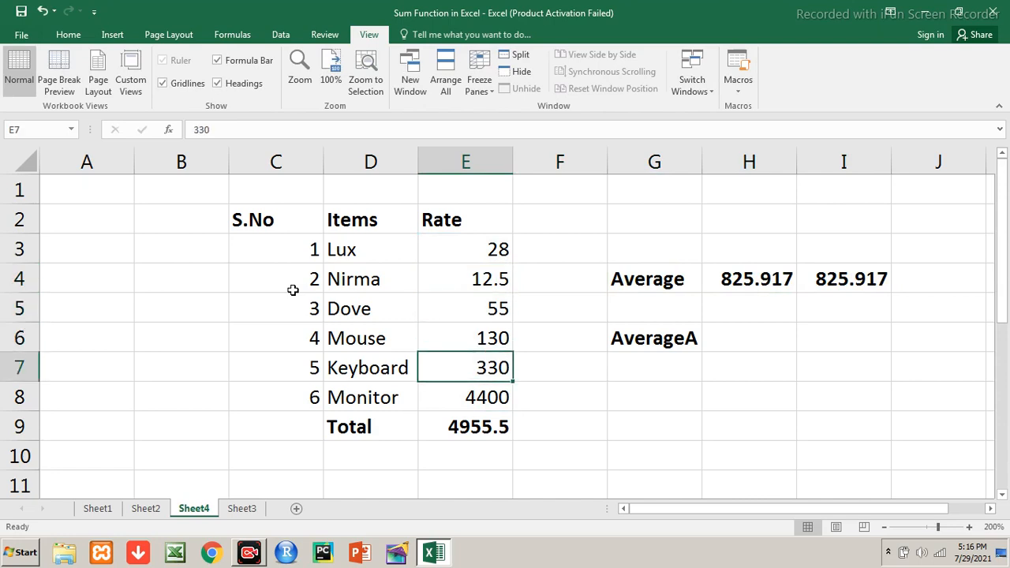
text(No)
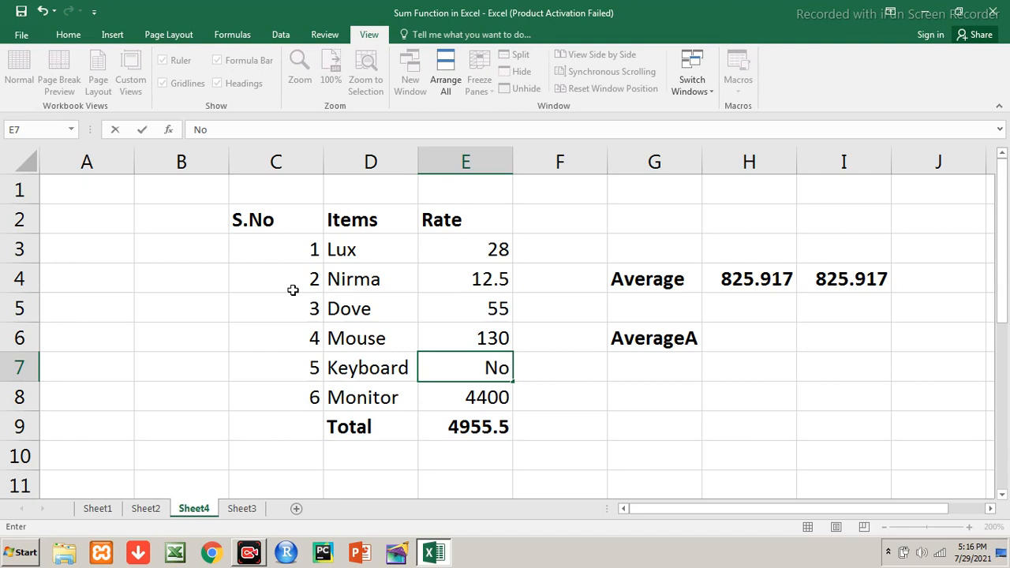
text(t Av)
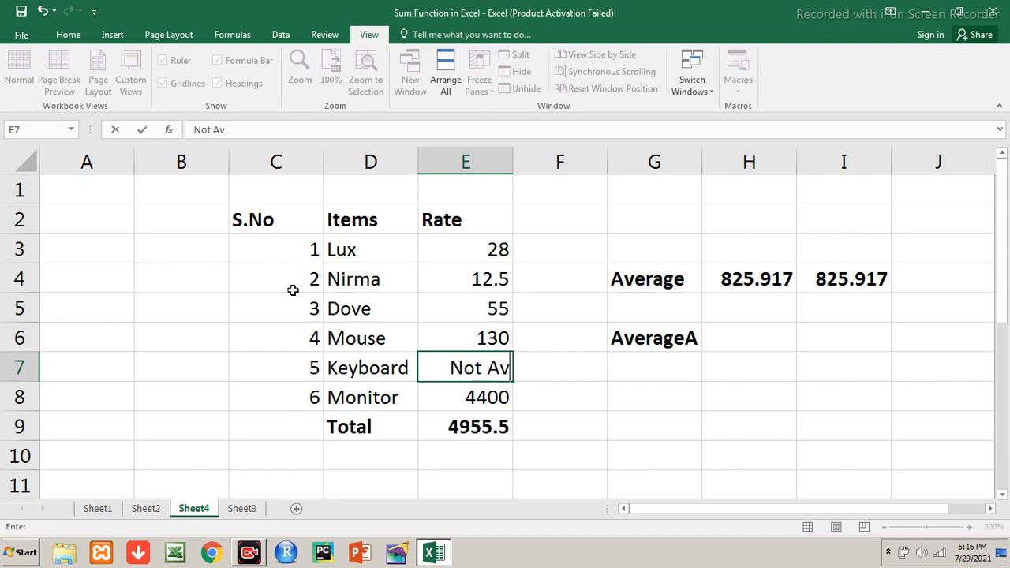
text(ailable)
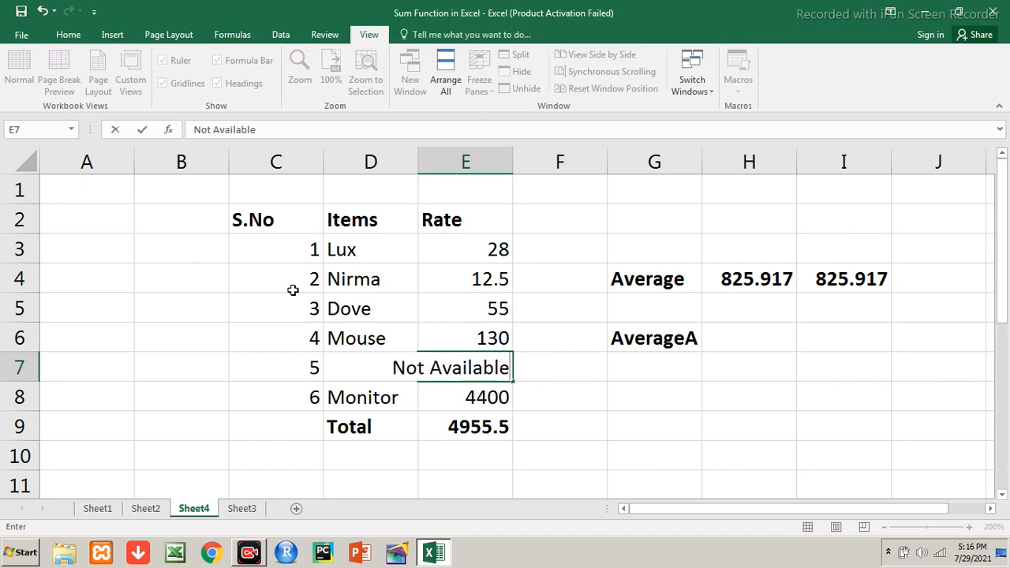
key(Return)
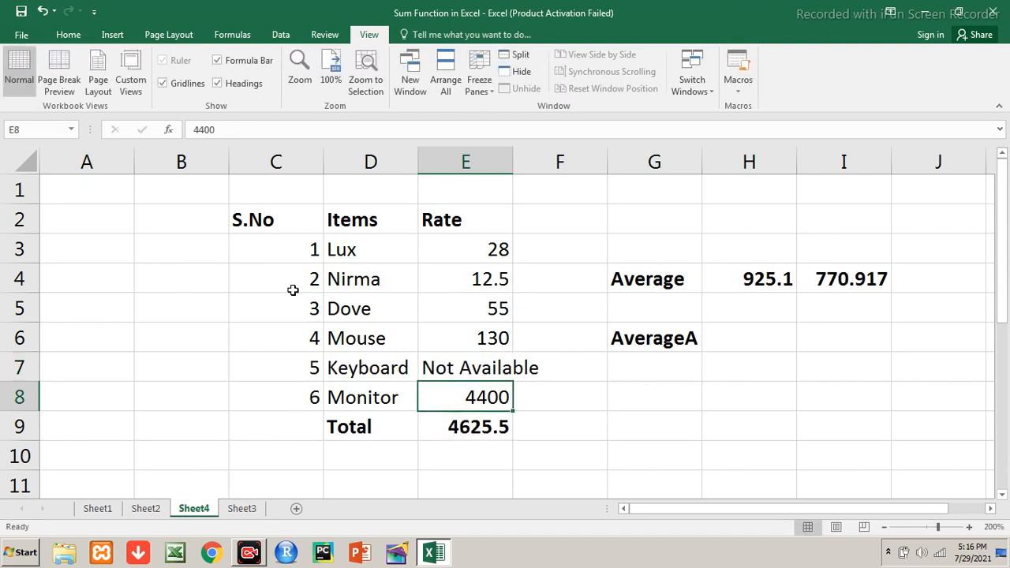
double_click(513, 166)
Enter a second manual average, =E9/5, in J4 and make the result bold
click(803, 280)
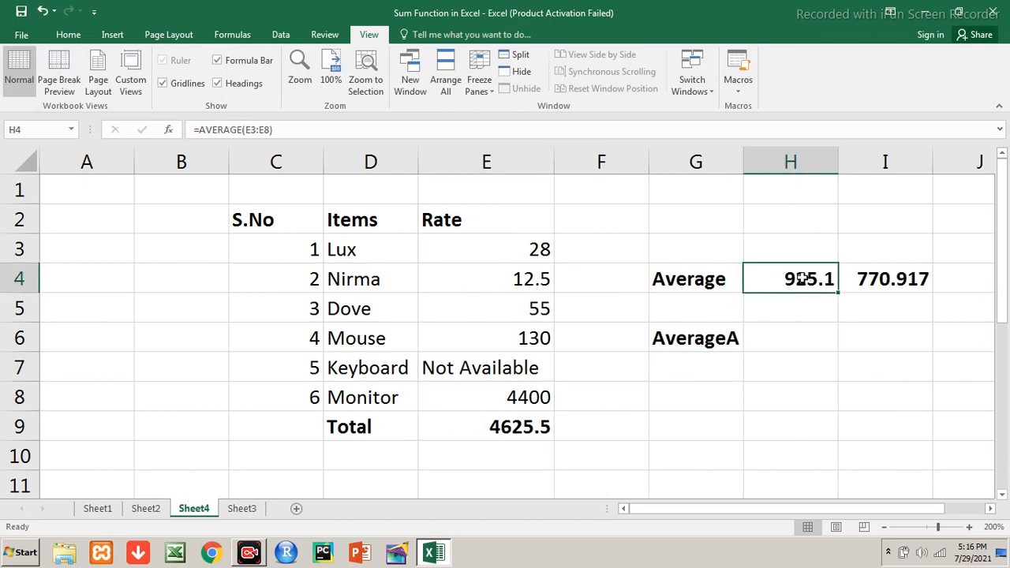
key(Right)
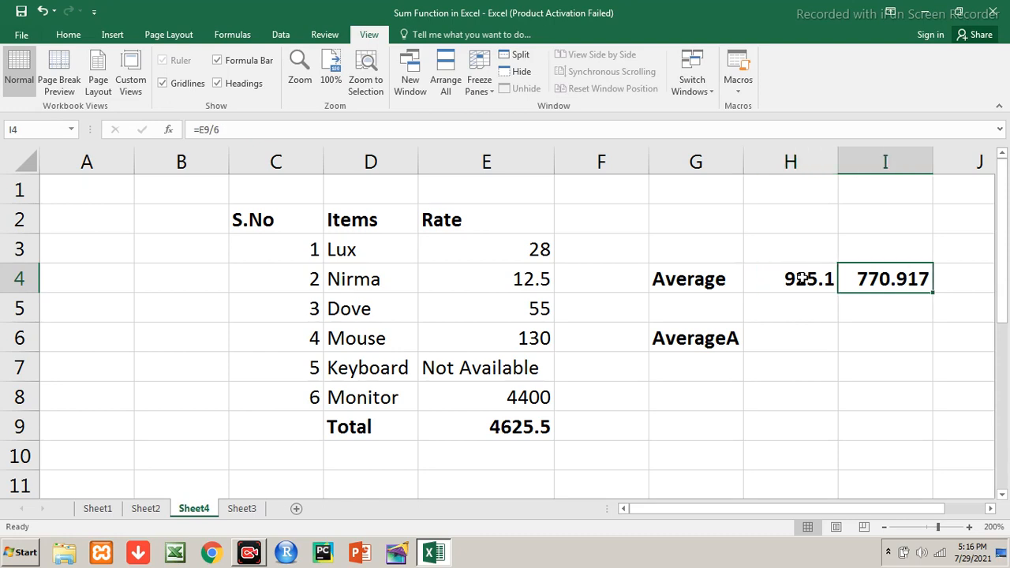
key(Right)
text(=)
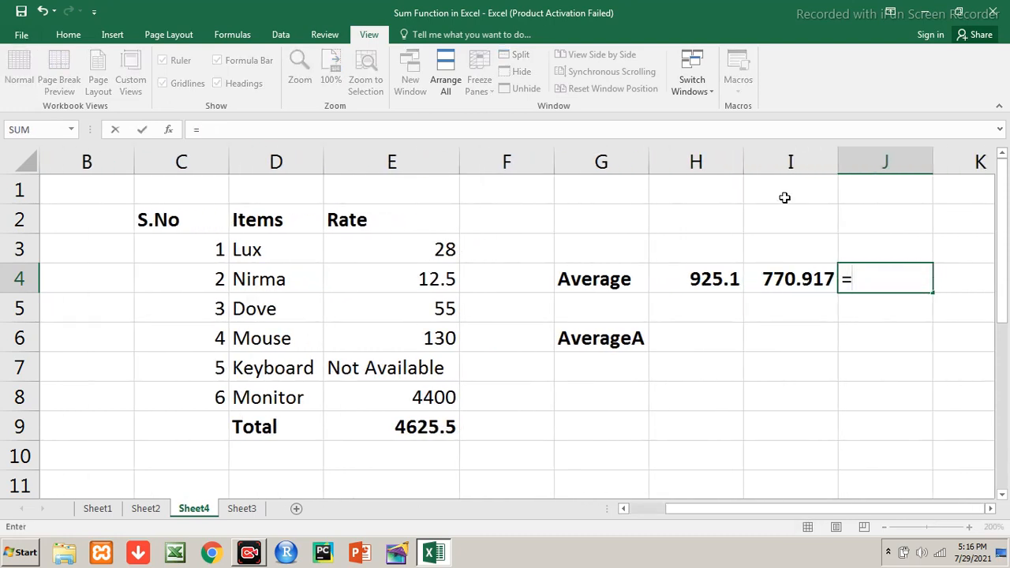
click(427, 429)
text(/5)
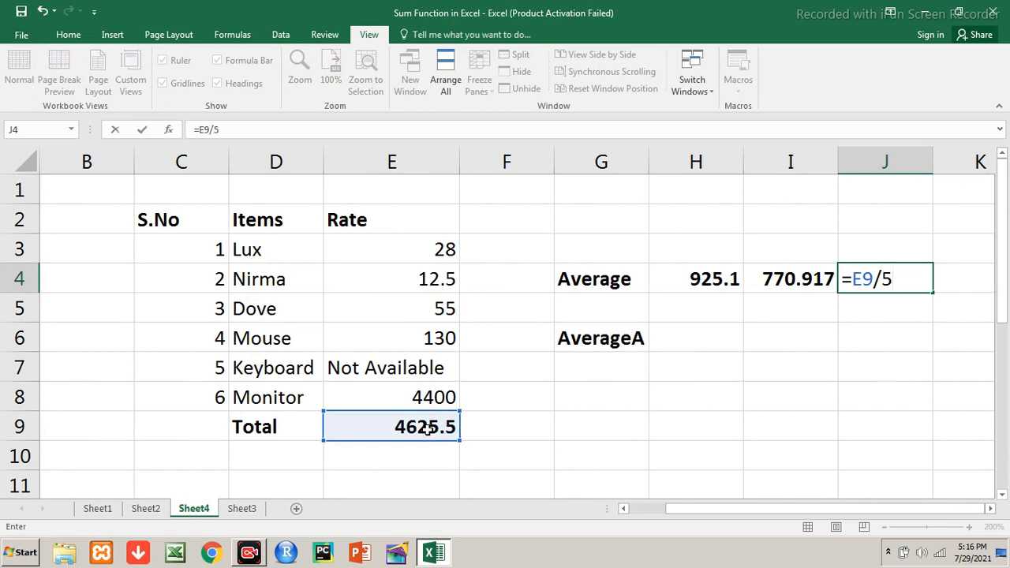
key(Return)
key(Up)
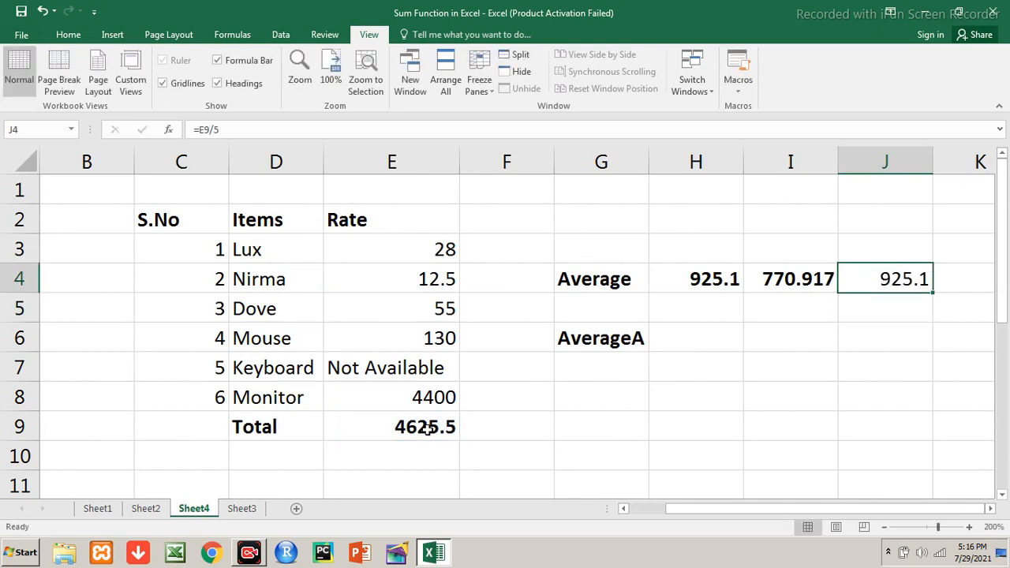
key(ctrl+b)
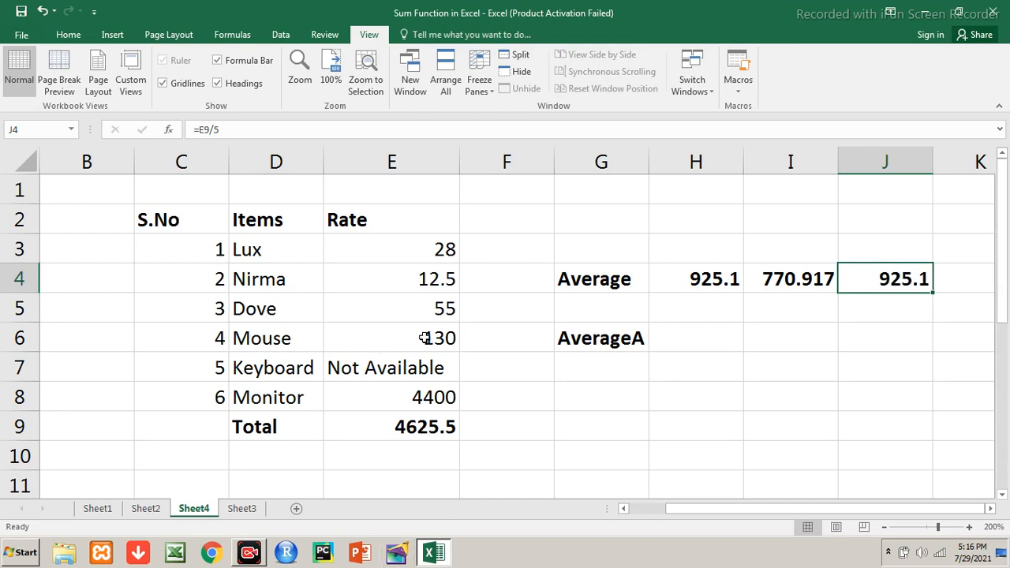
Examine the rates in E3:E8, including the text entry for Keyboard in E7
click(412, 250)
drag(412, 249, 415, 397)
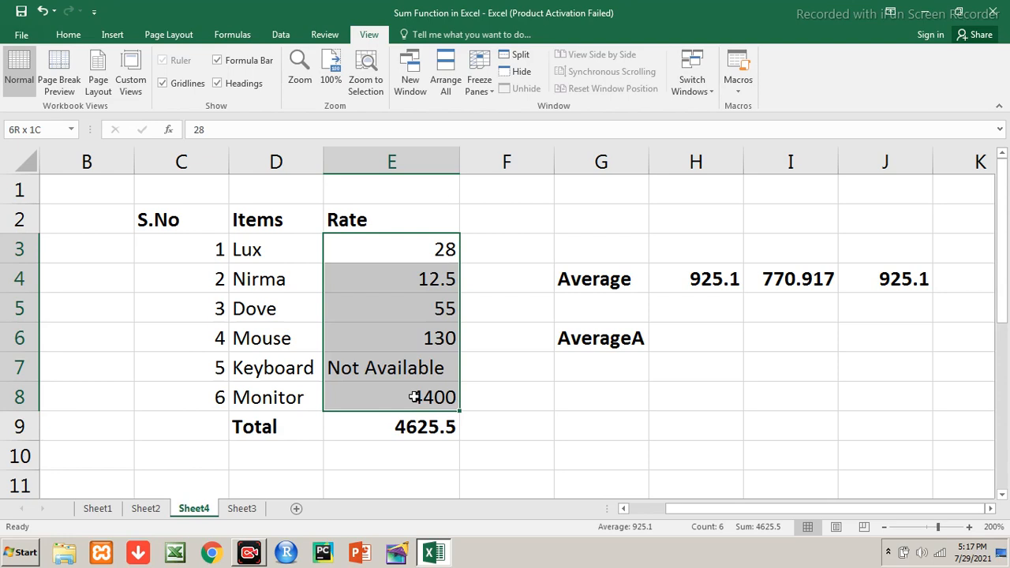
drag(415, 397, 415, 397)
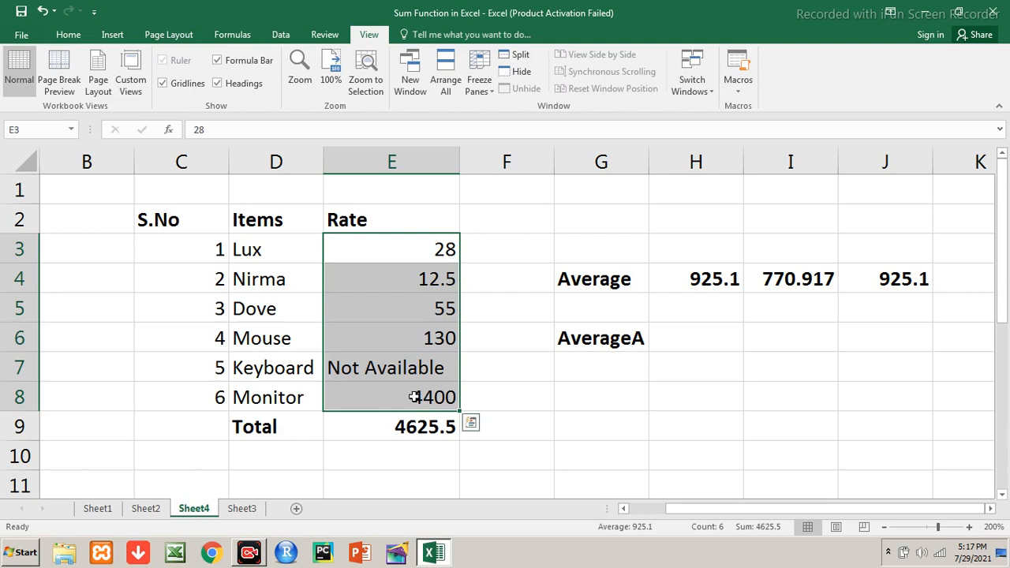
click(368, 369)
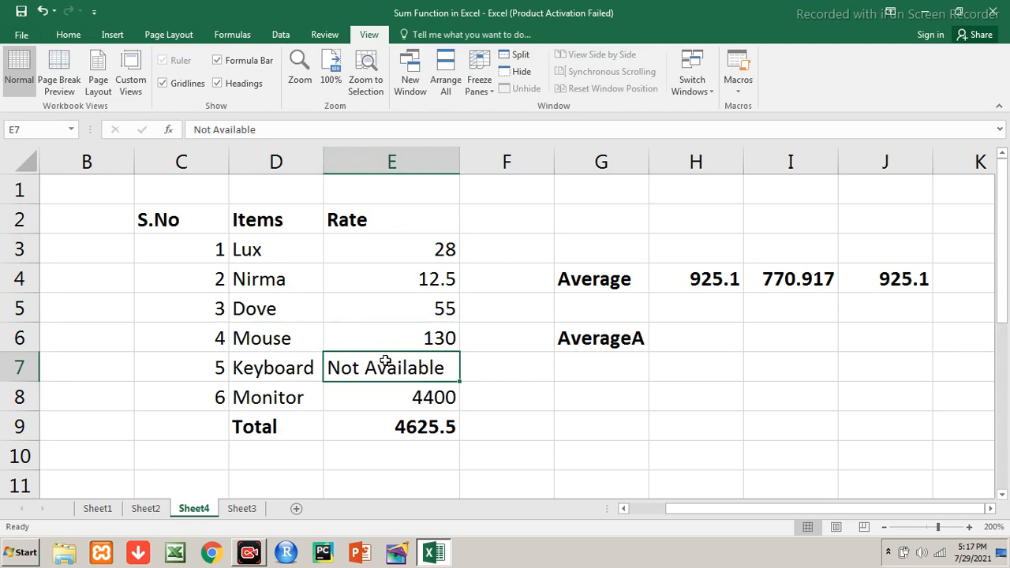
Enter =AVERAGEA(E3:E8) in H6, beside the AverageA label, to average the rates including the text entry
drag(417, 245, 413, 393)
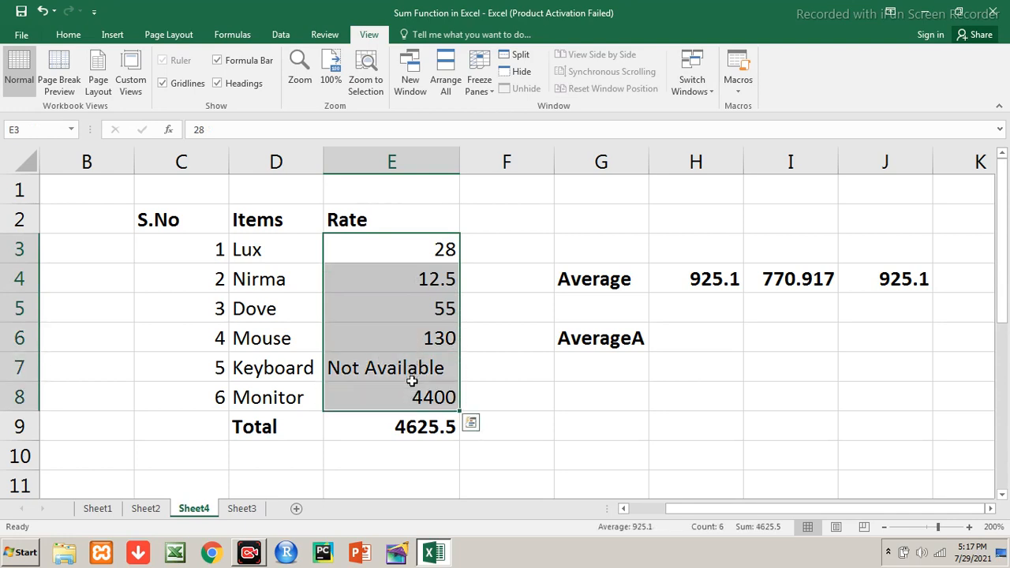
click(412, 374)
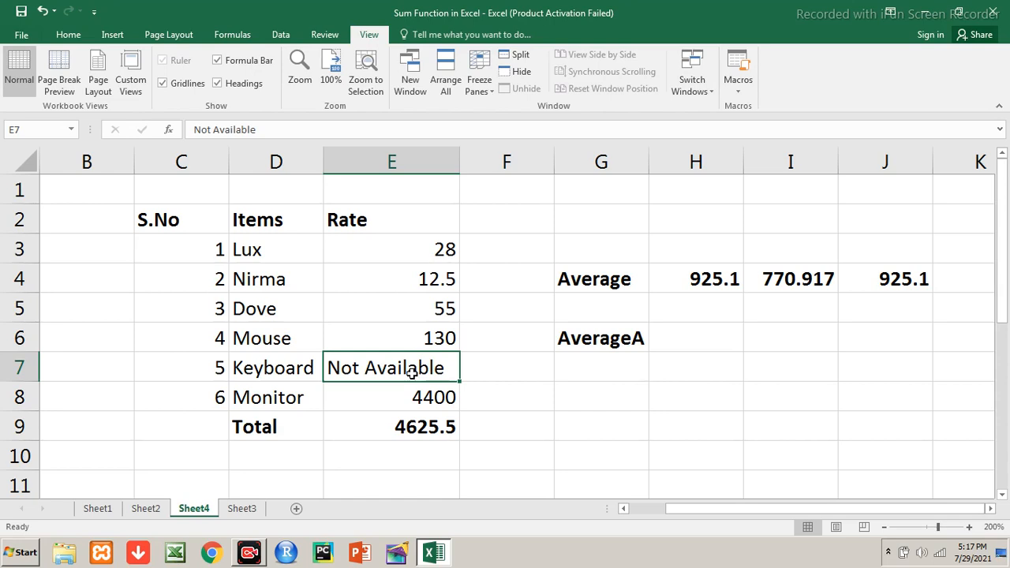
key(Up)
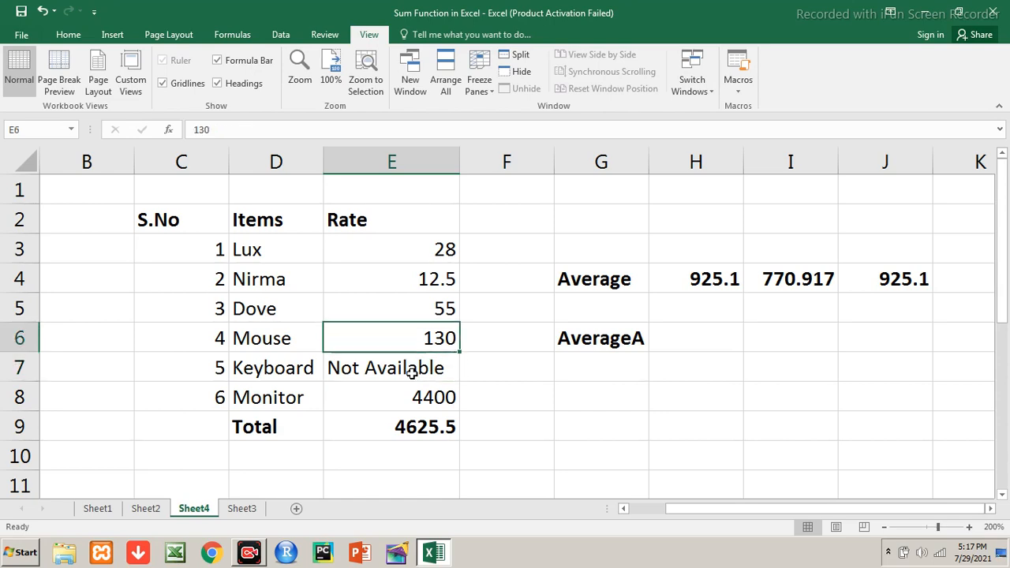
key(Right)
key(Right)
key(Right)
text(=)
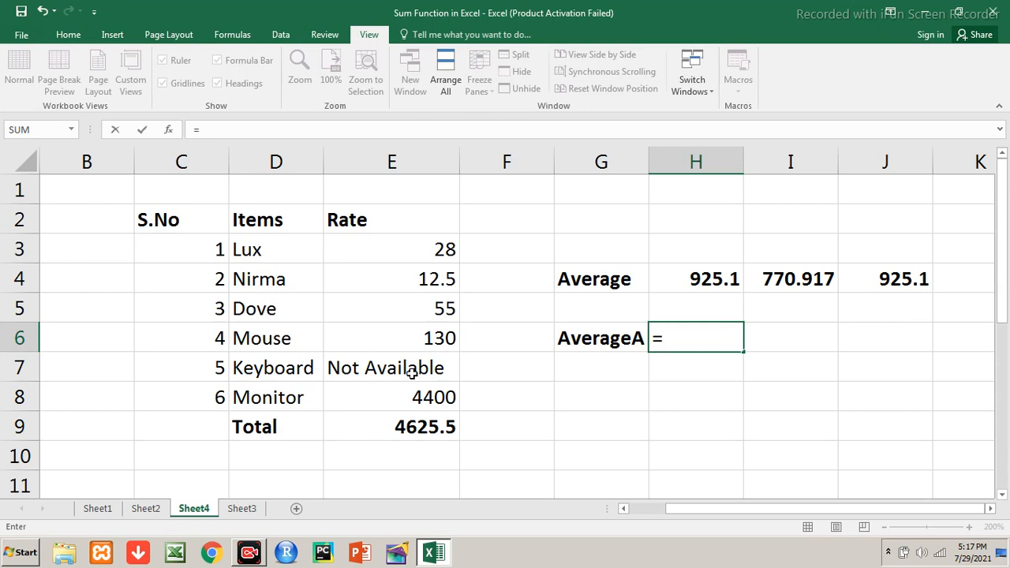
text(average)
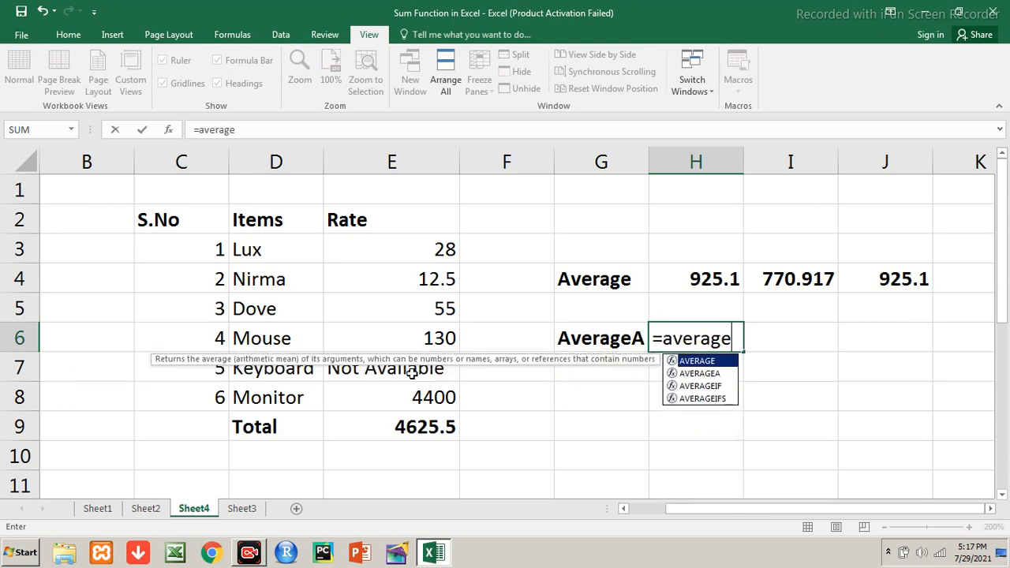
text(a)
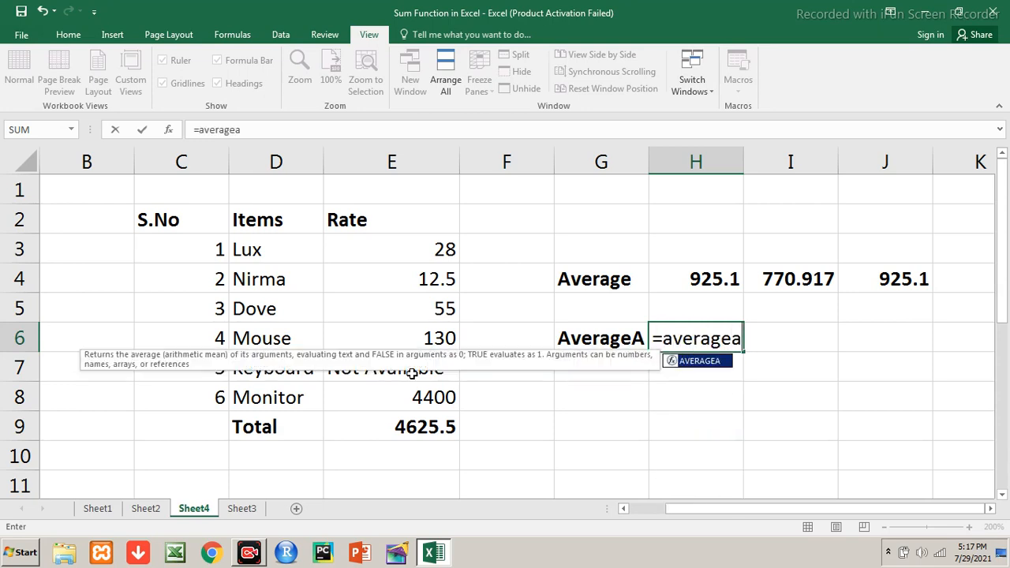
text(()
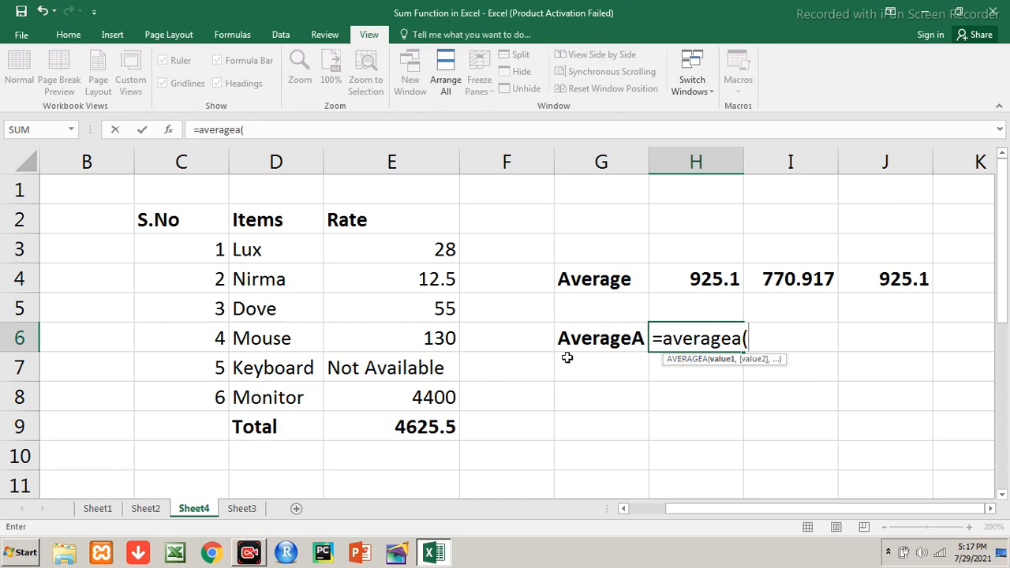
drag(412, 249, 412, 395)
text())
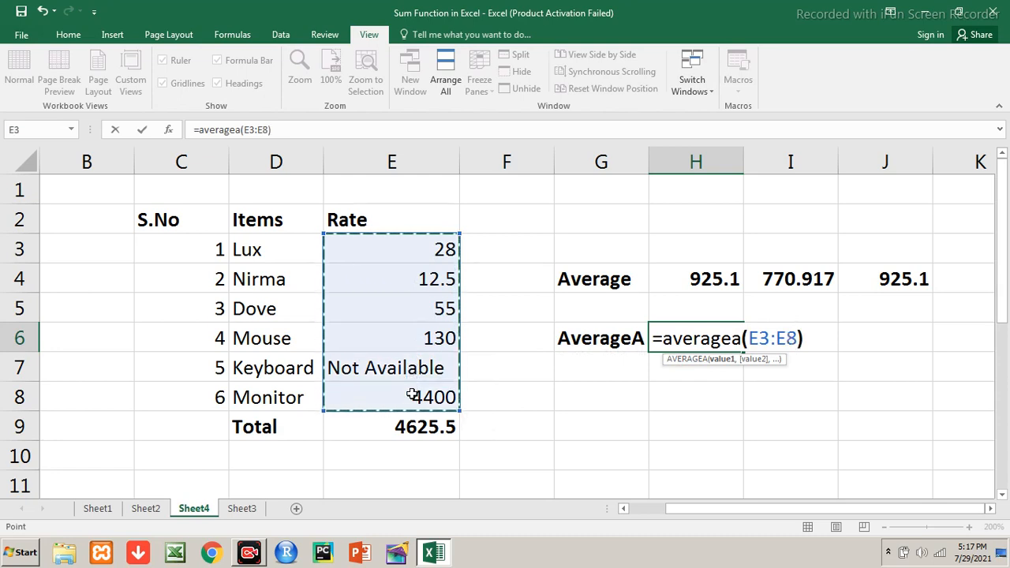
key(Return)
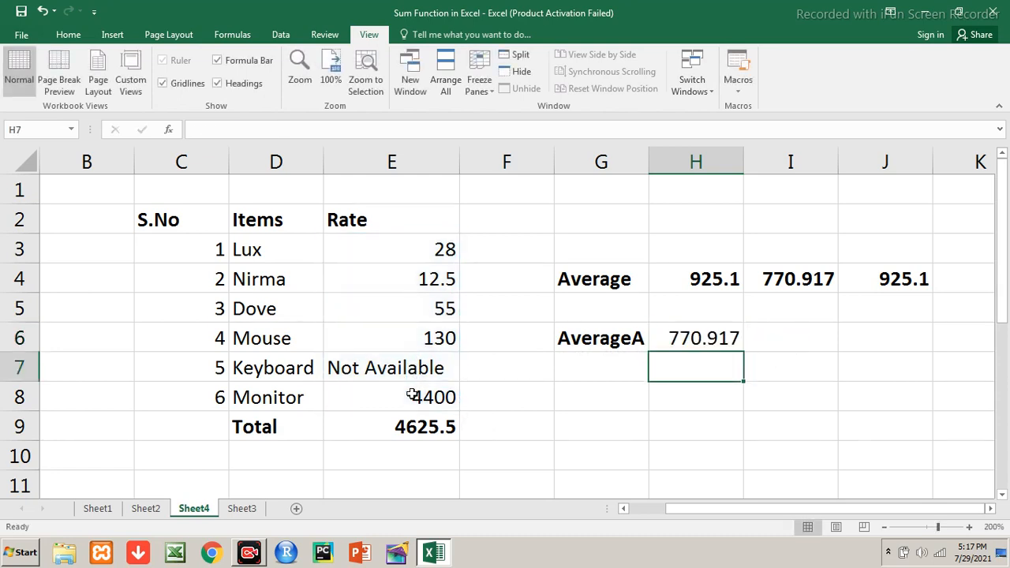
Make the AVERAGEA result in H6 bold
key(Up)
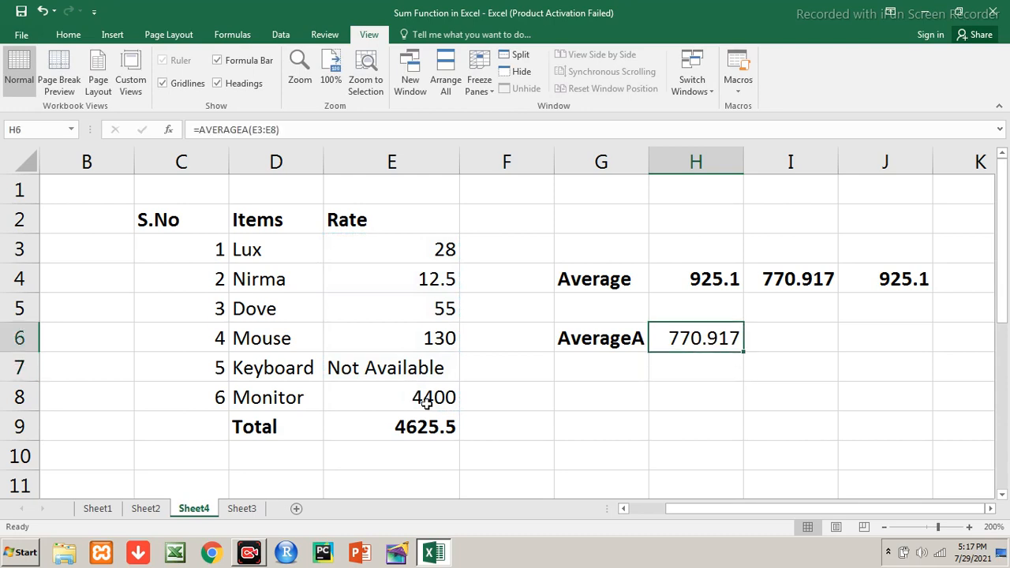
key(Right)
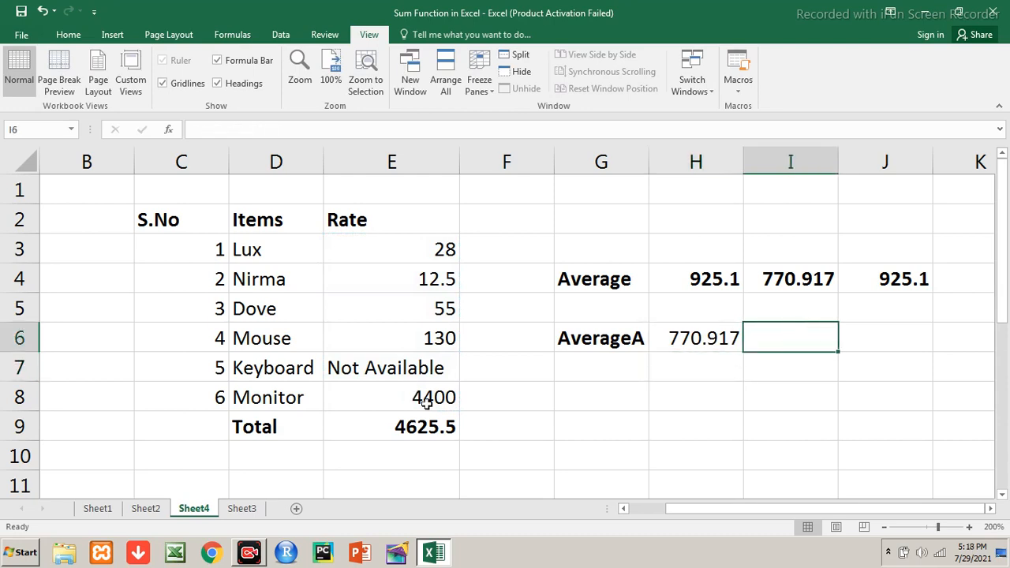
key(Left)
key(ctrl+b)
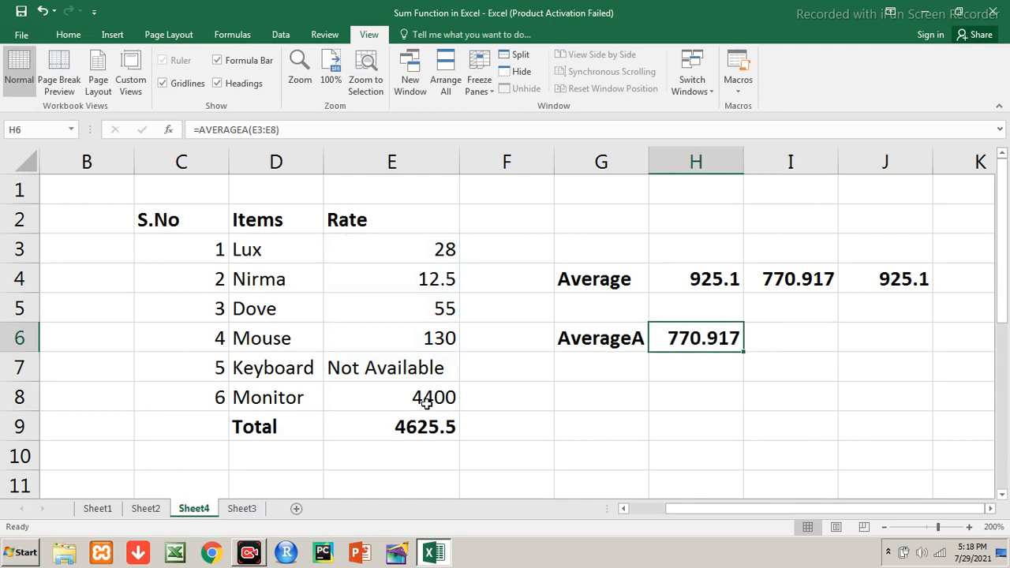
Enter the manual average =E9/6 in I6, next to the AVERAGEA result, and make it bold
click(435, 365)
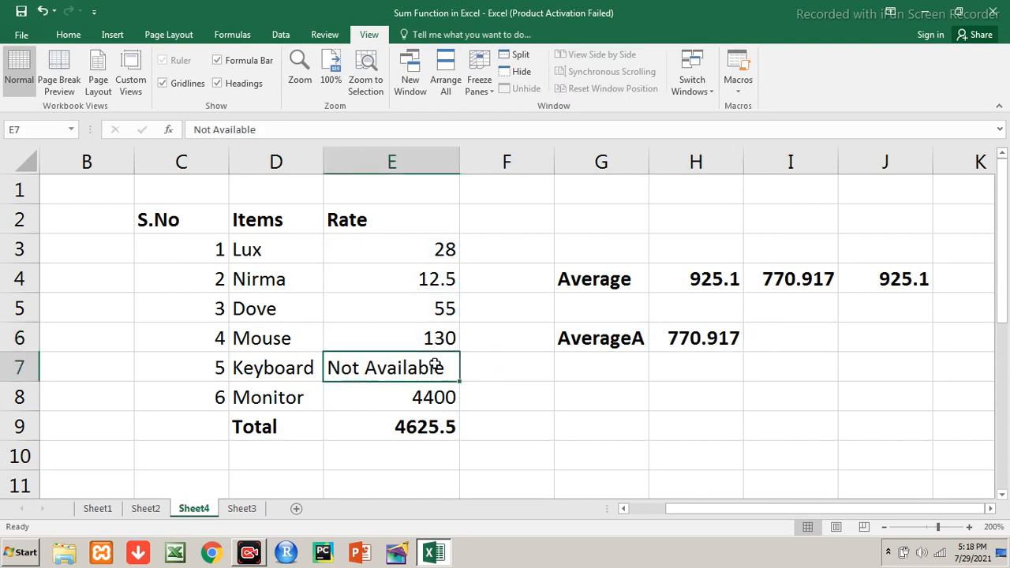
click(807, 330)
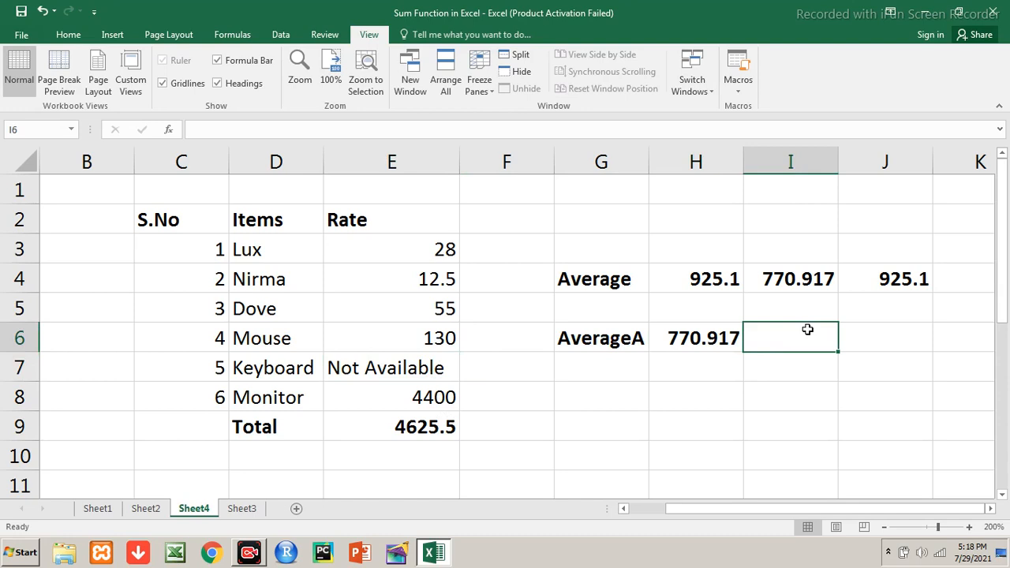
text(=)
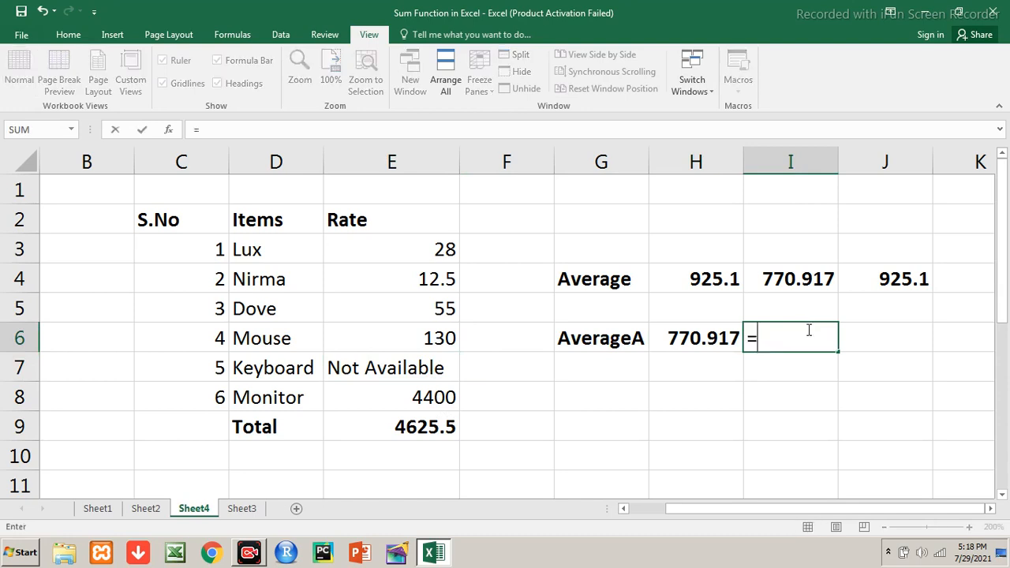
click(448, 427)
text(/)
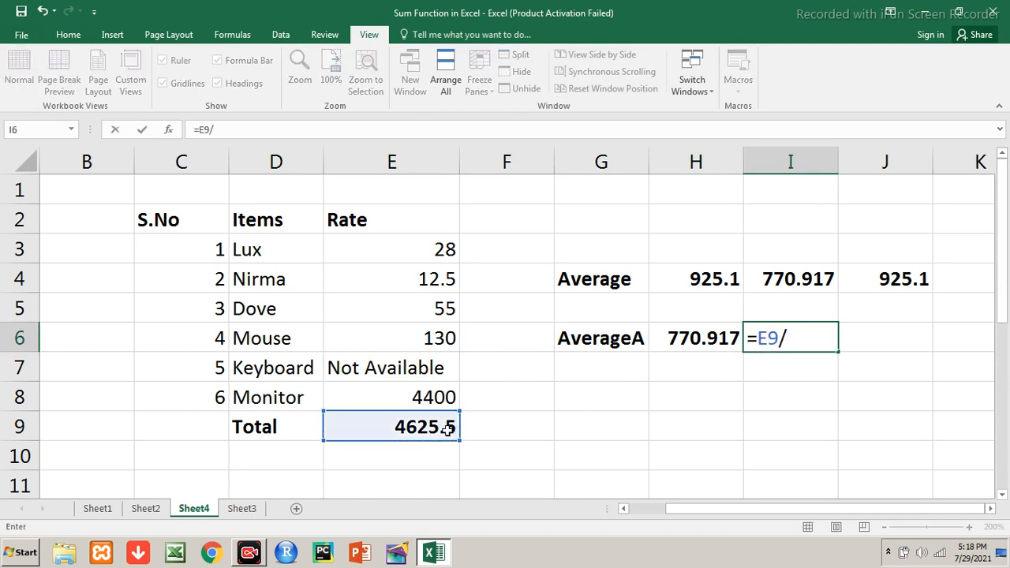
text(7)
key(BackSpace)
text(6)
key(Return)
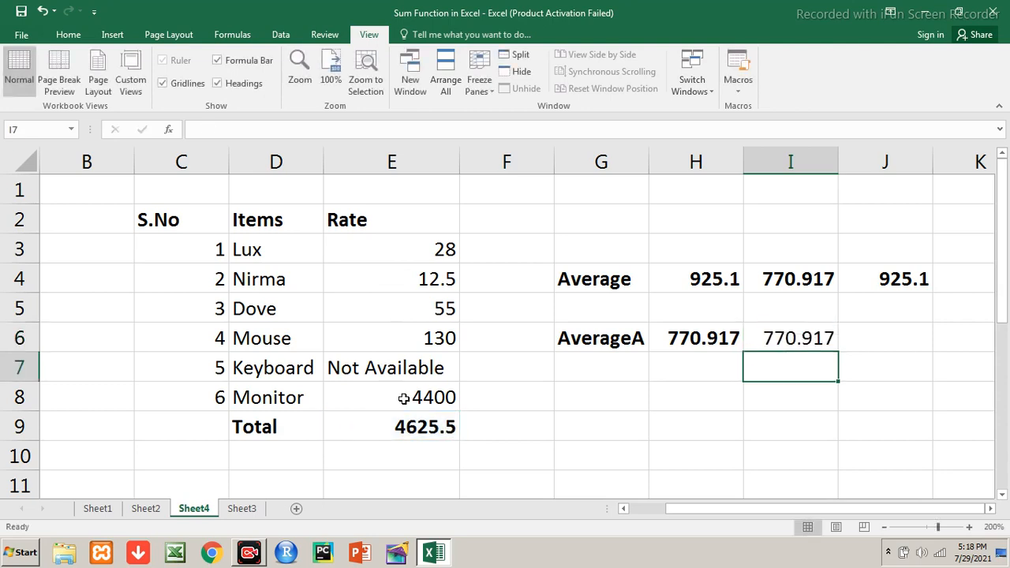
key(Up)
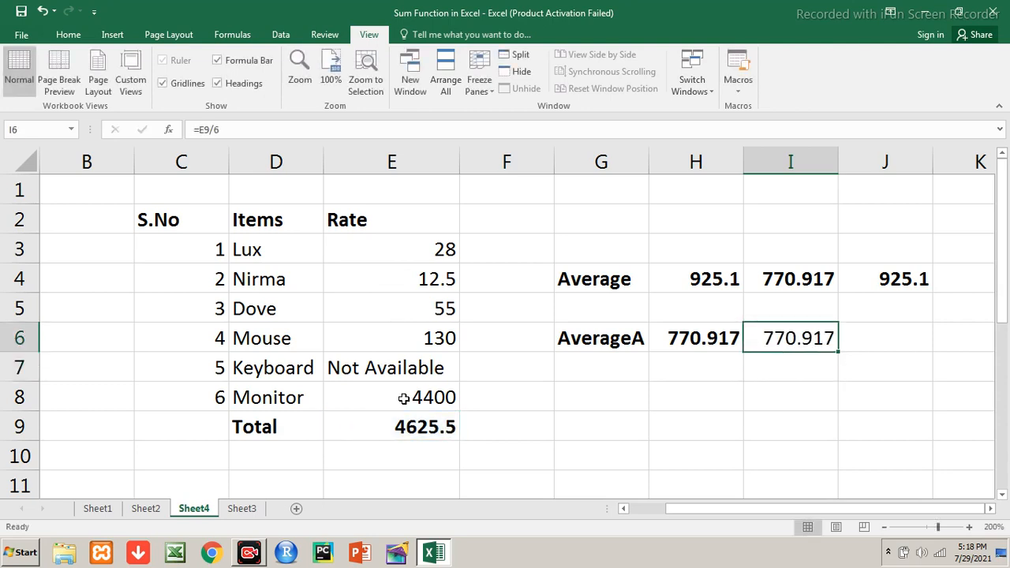
key(ctrl+b)
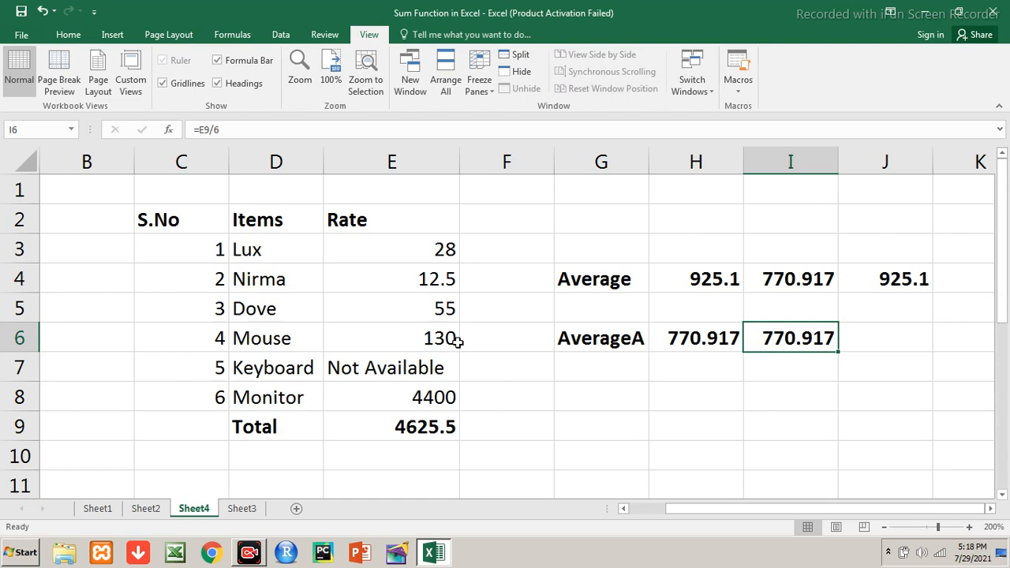
Switch to Sheet1 and review the three averageA syntax forms listed in A1:A3
click(94, 510)
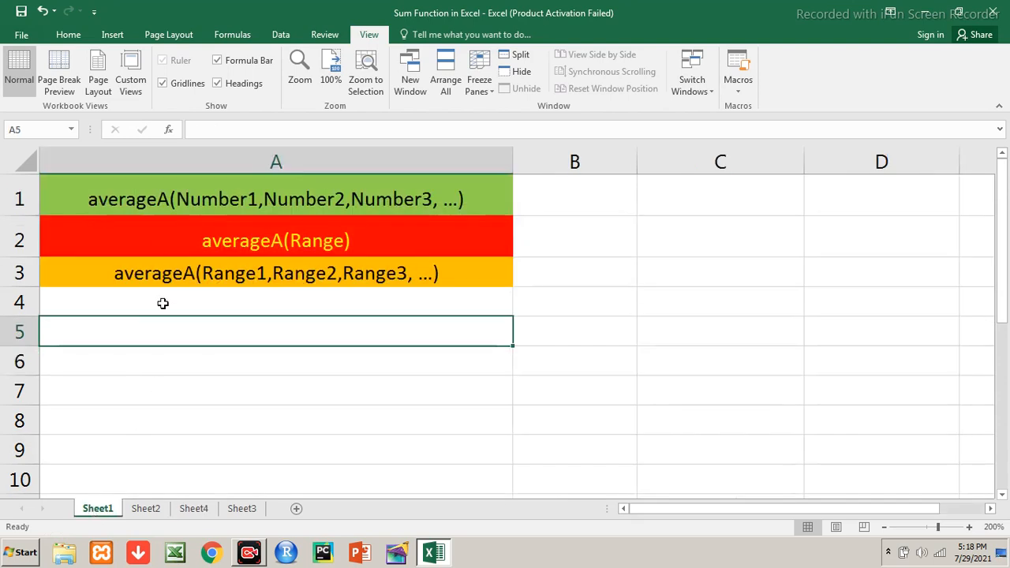
click(173, 199)
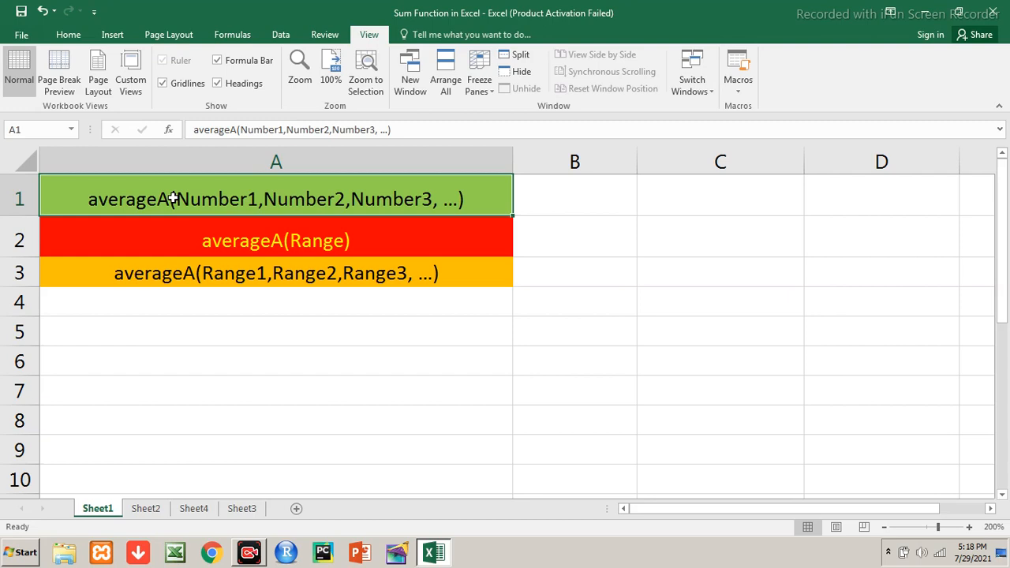
key(Down)
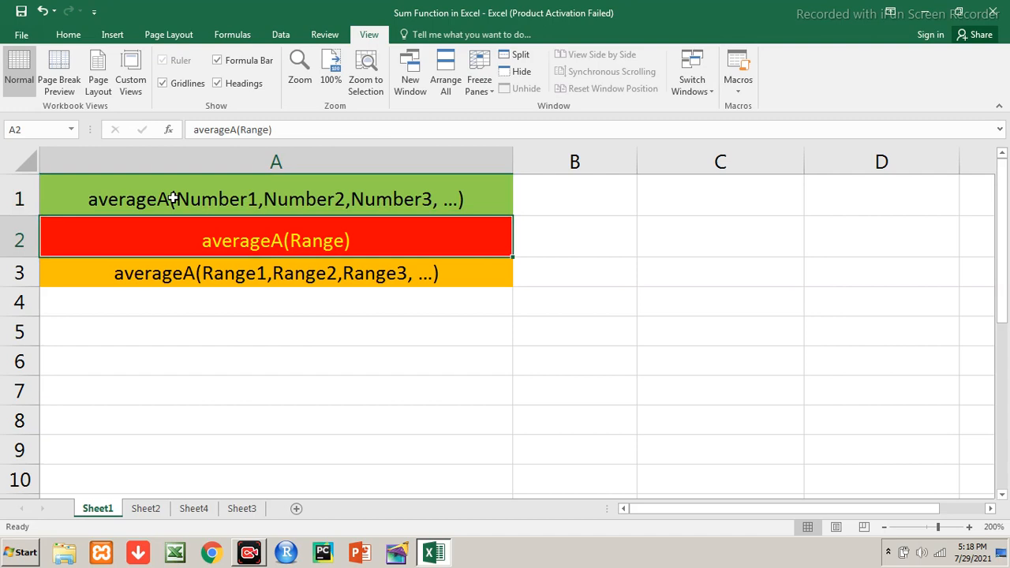
key(Down)
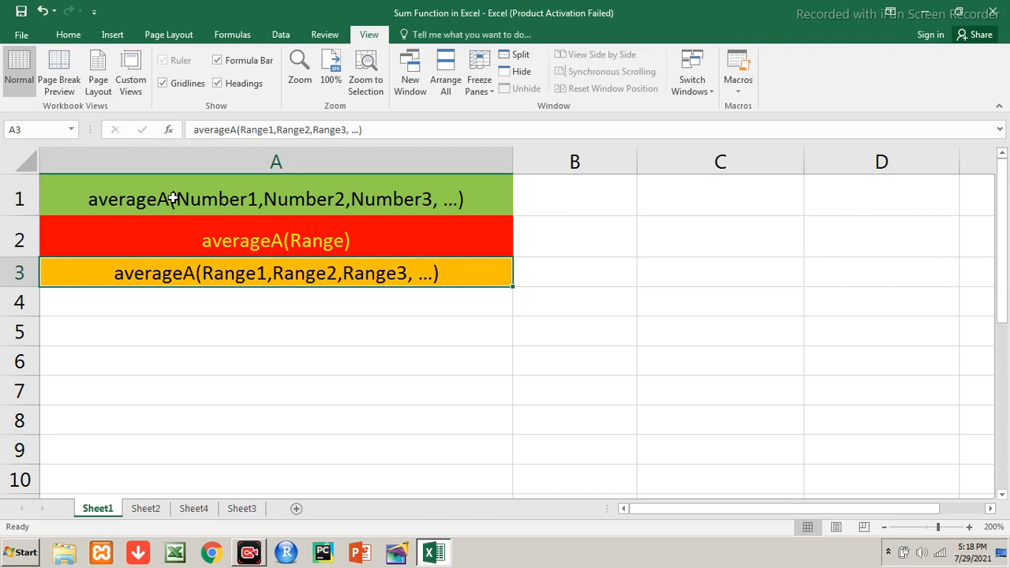
click(176, 338)
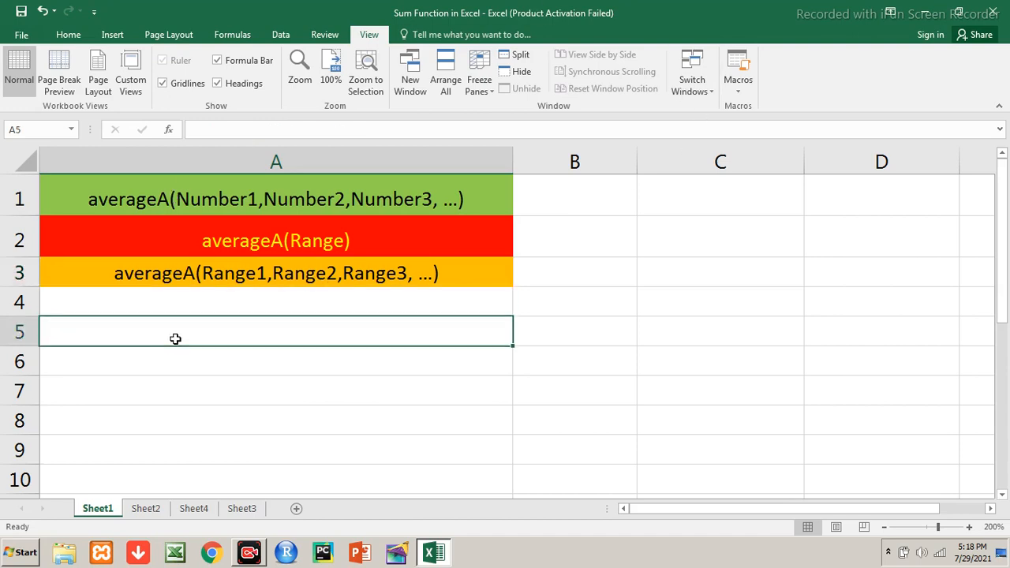
key(Up)
key(Up)
key(Up)
key(Up)
key(Down)
key(Down)
key(Down)
key(Down)
Try an AVERAGEA formula without arguments in A5, and complete it with the value 10
text(=averag)
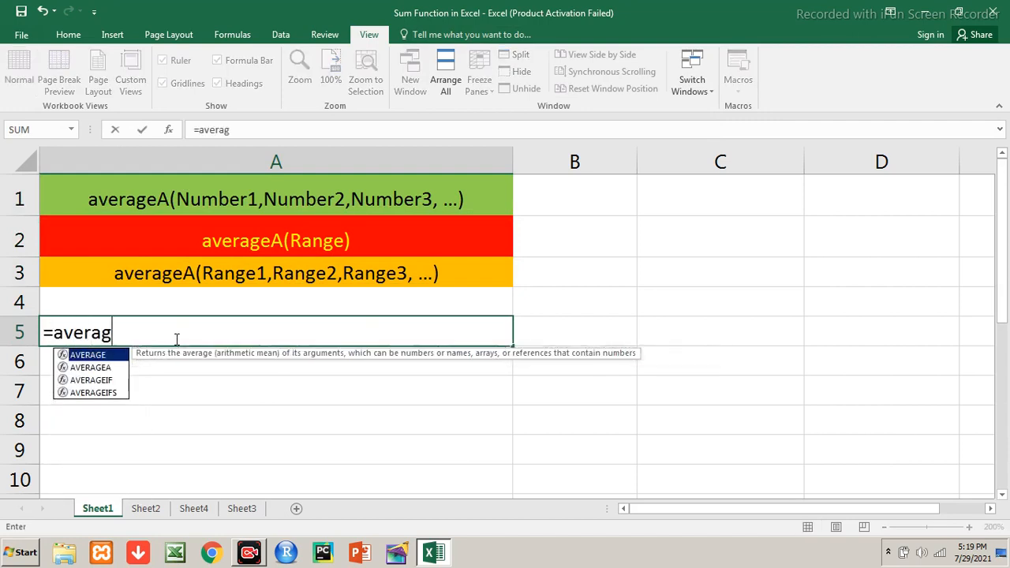
text(ea()
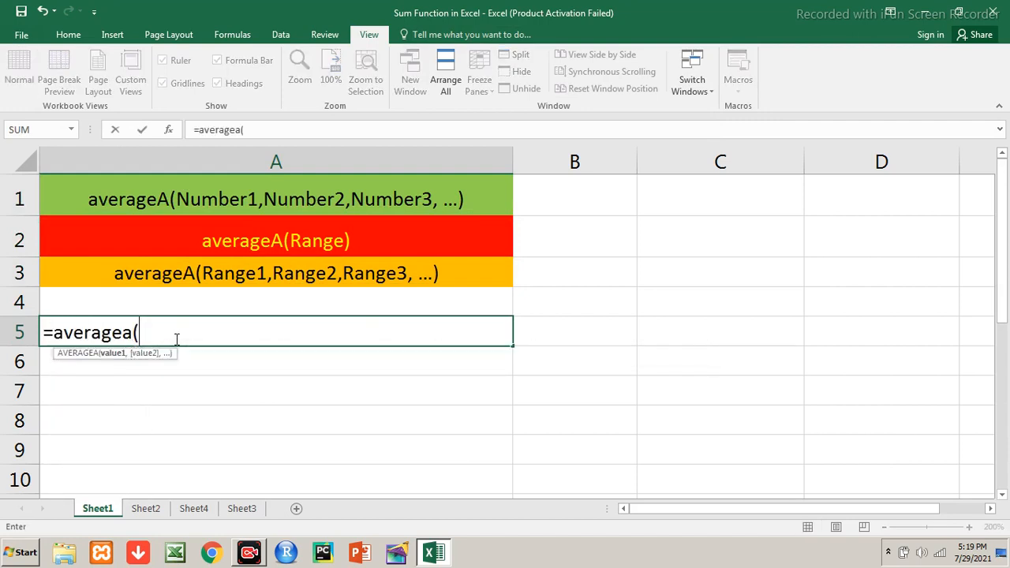
text())
key(Return)
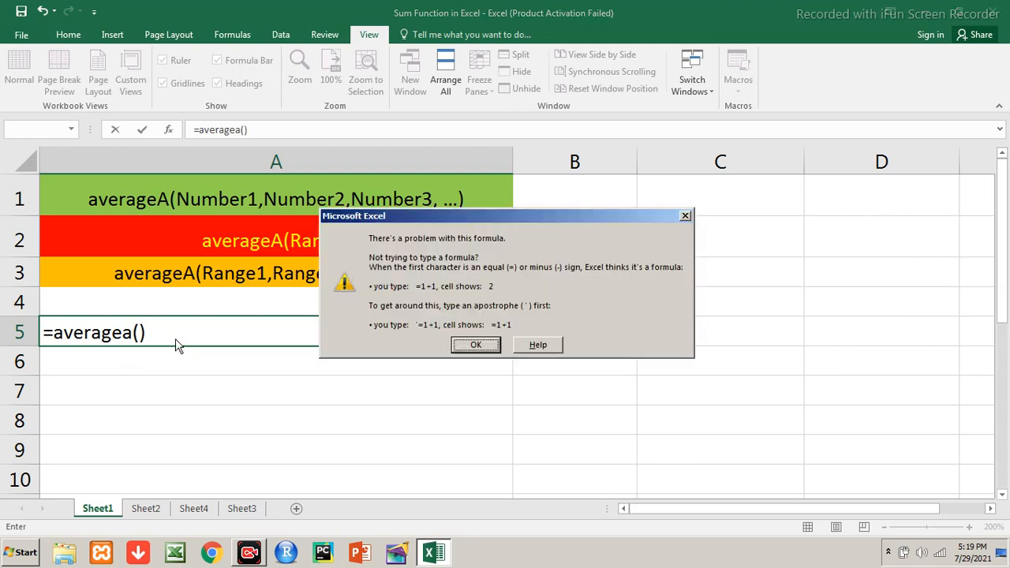
key(Return)
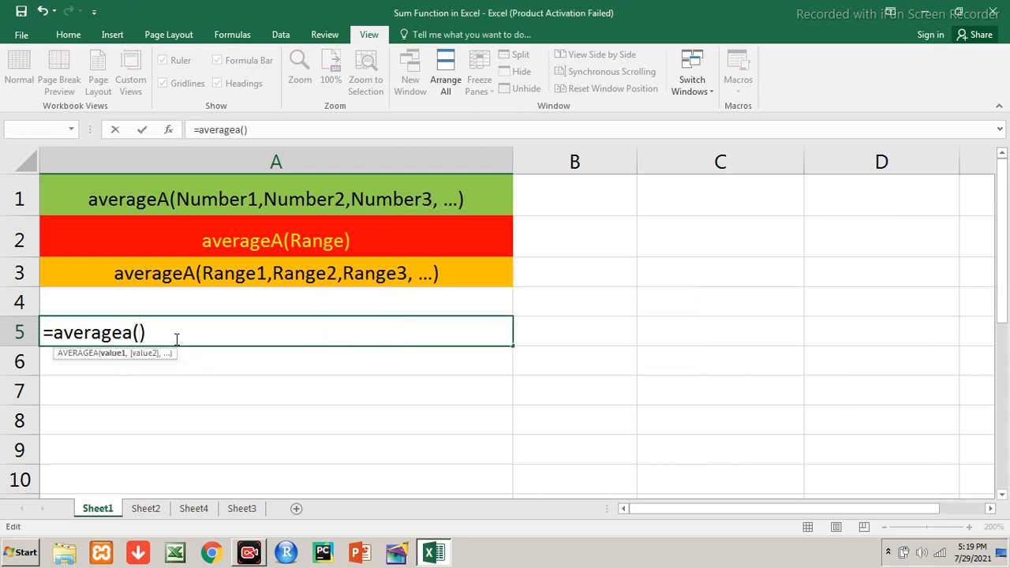
text(10)
key(Return)
Add 6 as the second argument of the AVERAGEA formula in A5
click(177, 340)
key(F2)
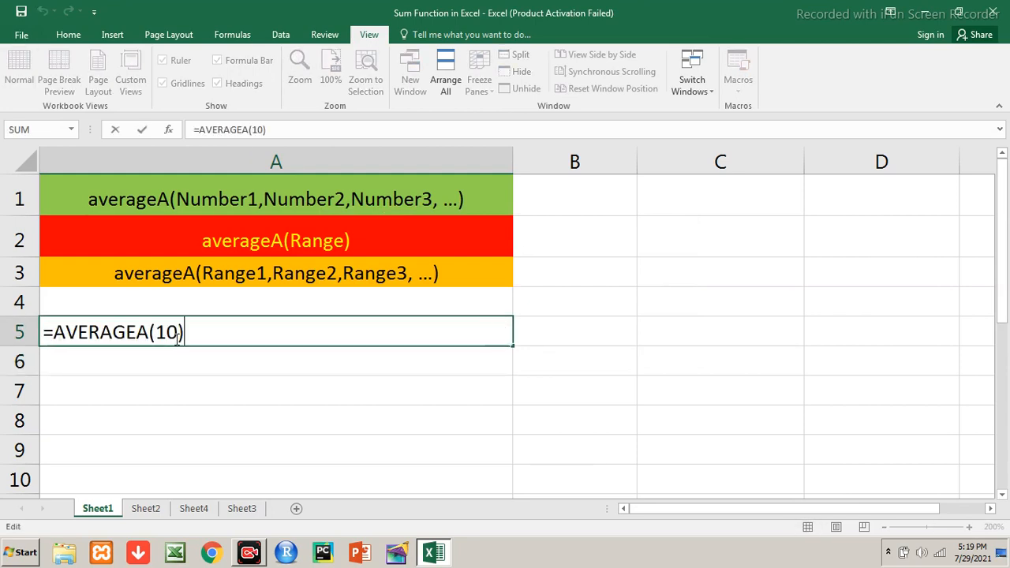
key(Left)
text(,)
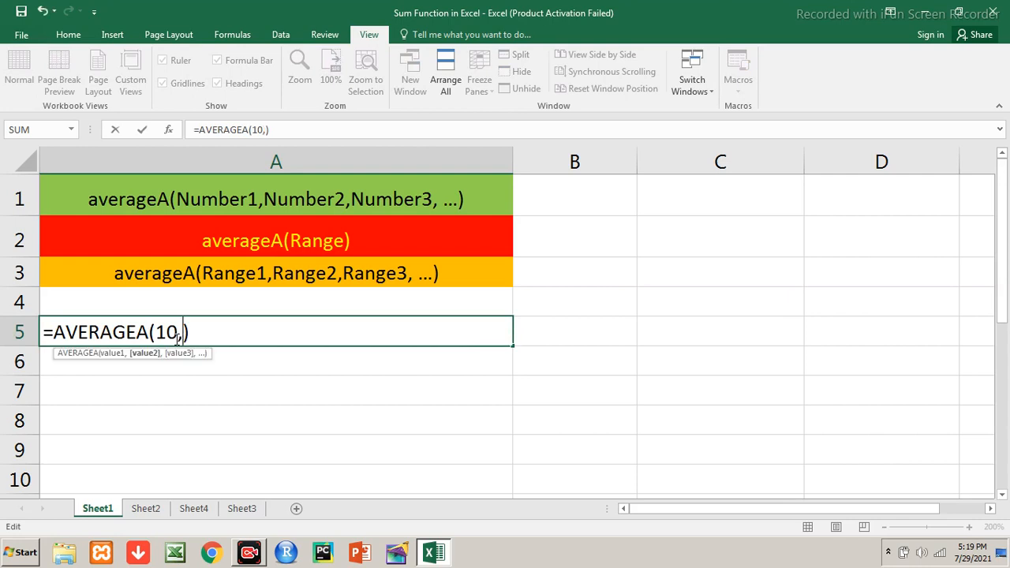
text(6)
key(Return)
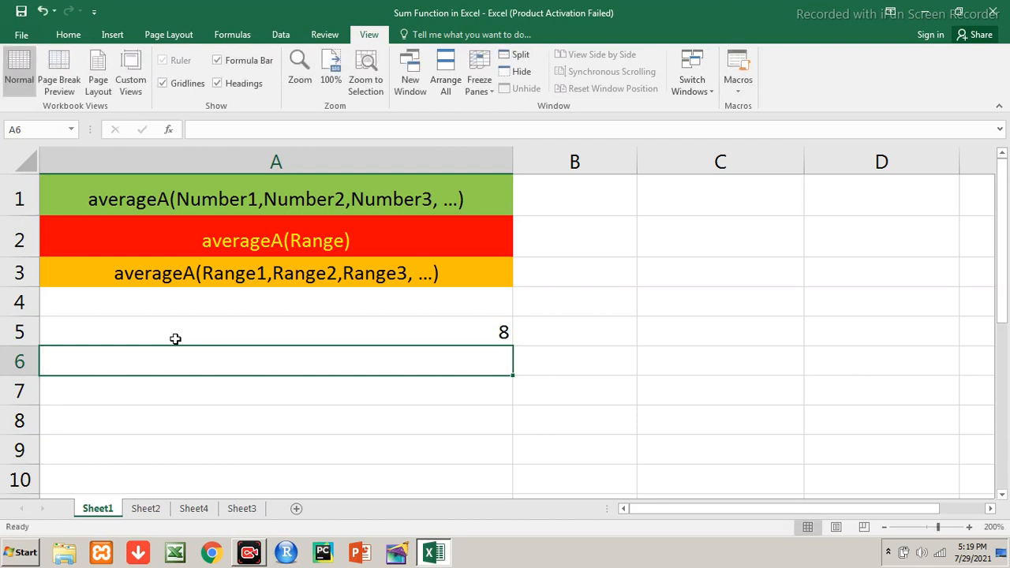
Inspect the arguments of the AVERAGEA formula in A5 without changing them
click(175, 338)
key(F2)
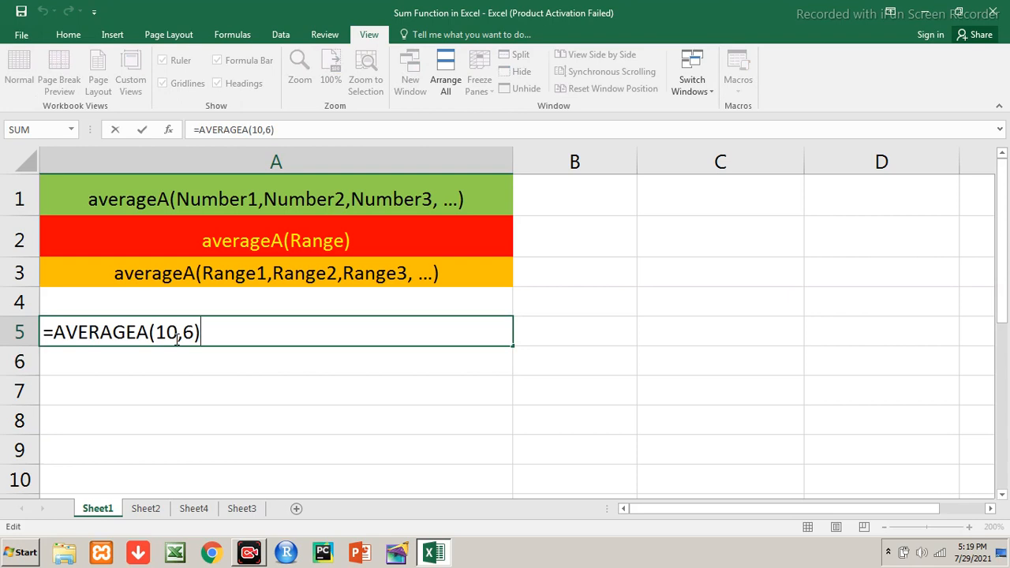
key(Return)
Enter an AVERAGEA formula in A6 with the number arguments 12, 45, 6, 7, 8, 5, 4, 3 and 5
text(=averaga)
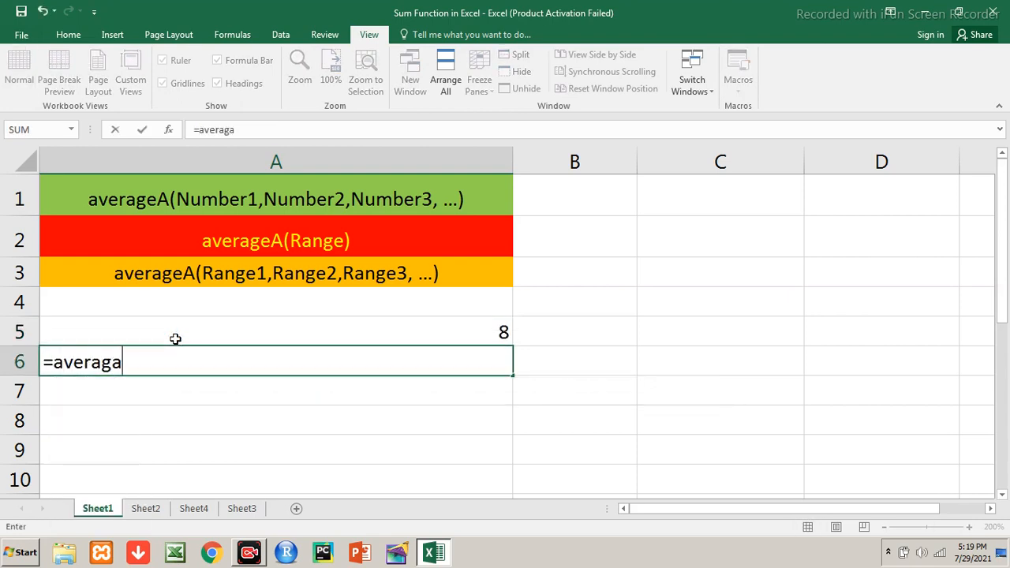
key(BackSpace)
key(BackSpace)
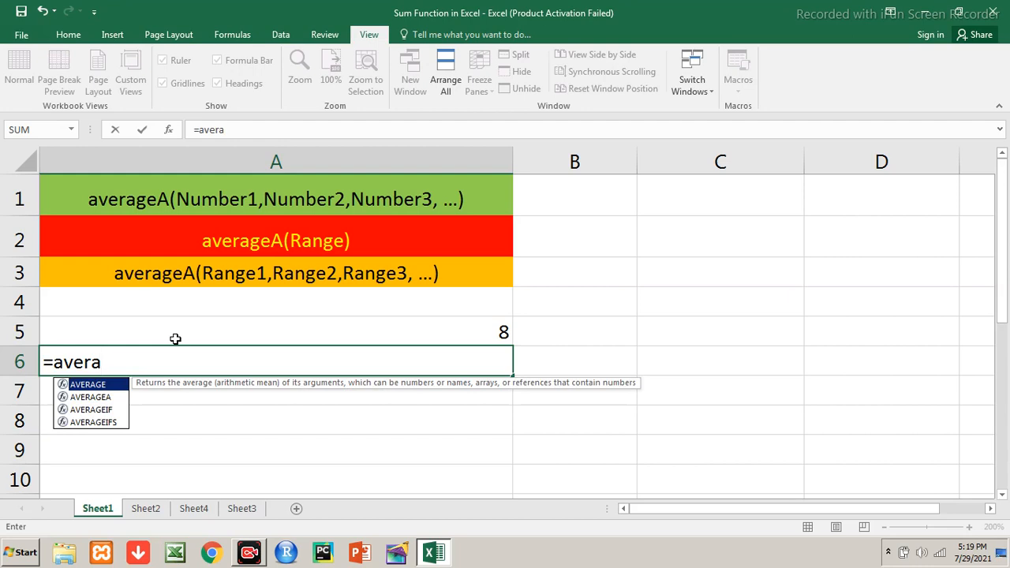
text(gea(12,45)
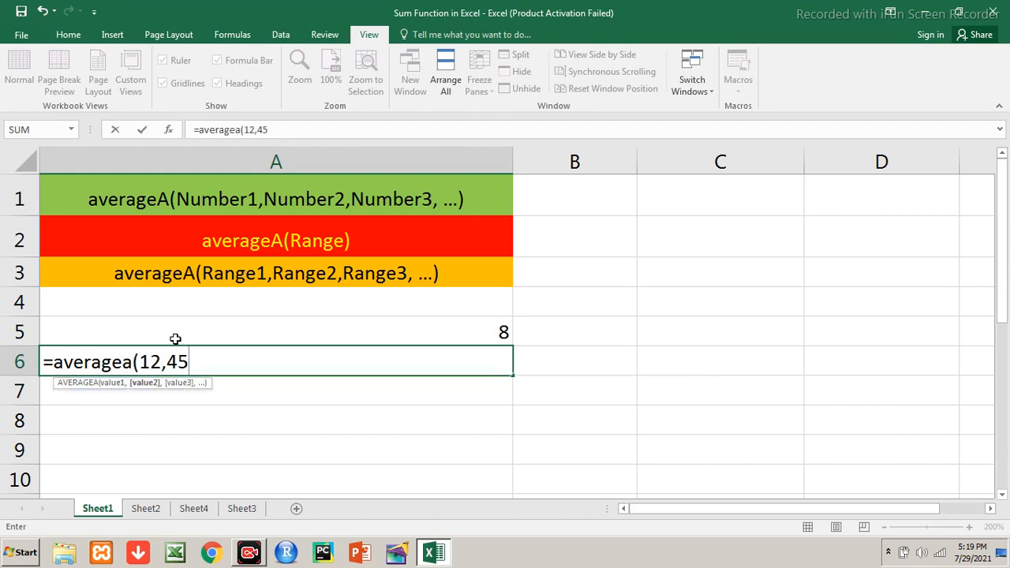
text(,6,7,8,)
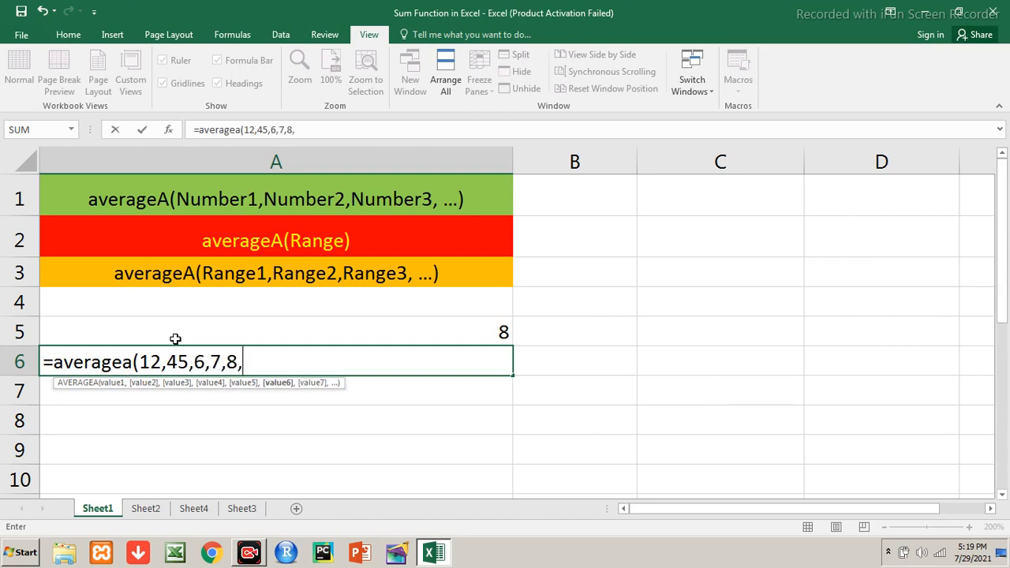
text(5,4,3,5))
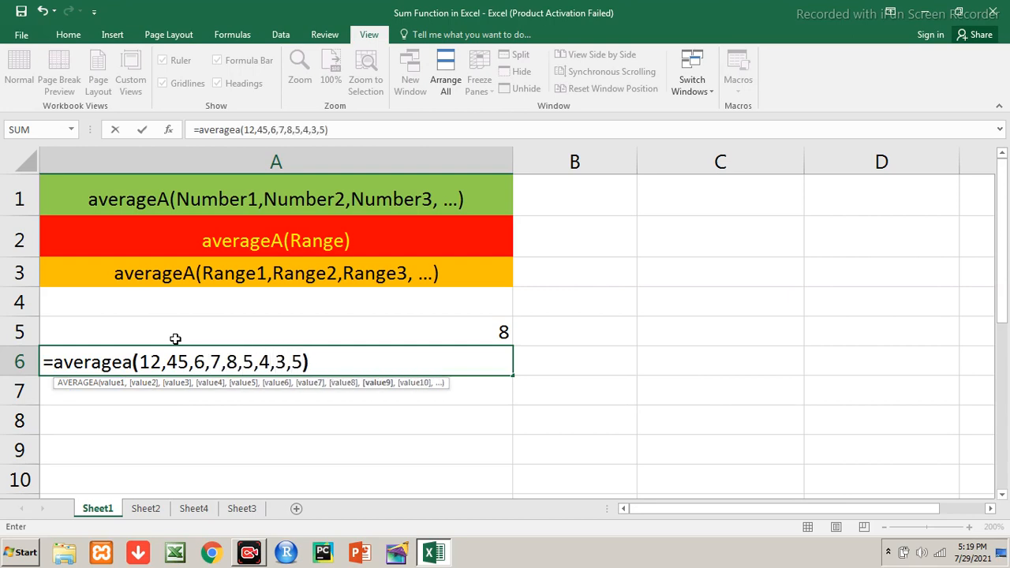
key(Return)
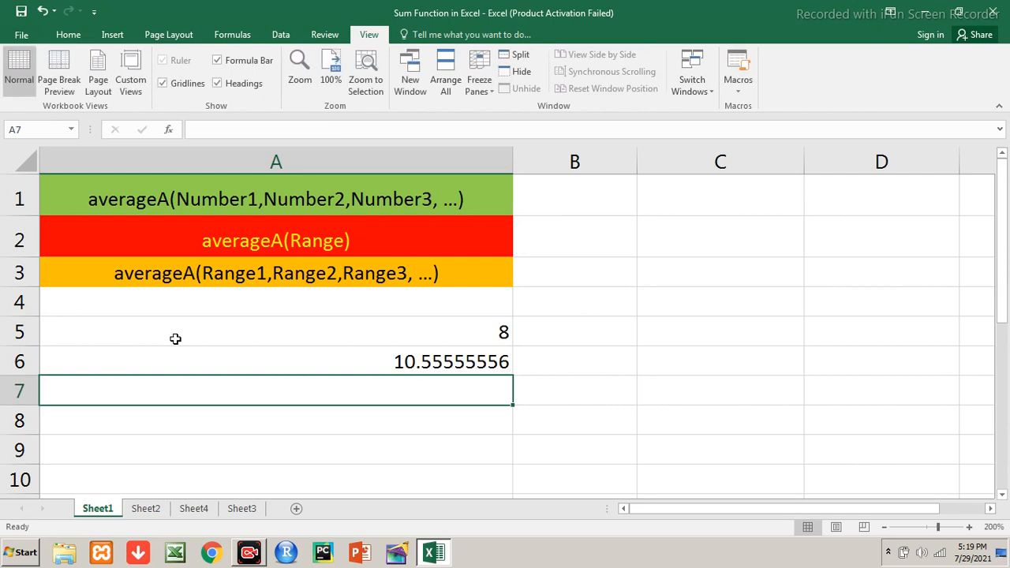
Fill C1:C5 with the values 100, 230, 450, 450 and 678
click(710, 207)
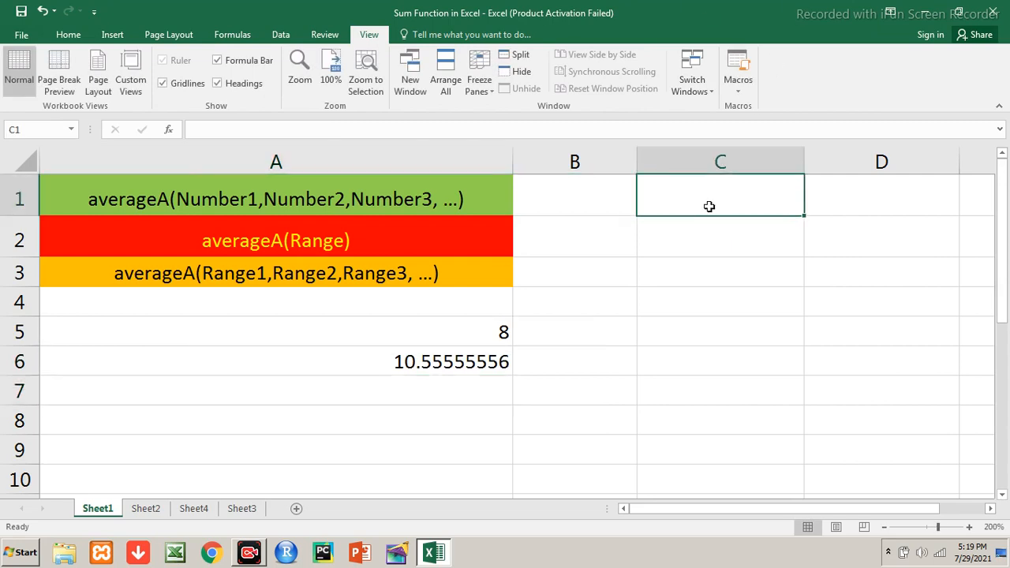
text(100)
key(Return)
text(230)
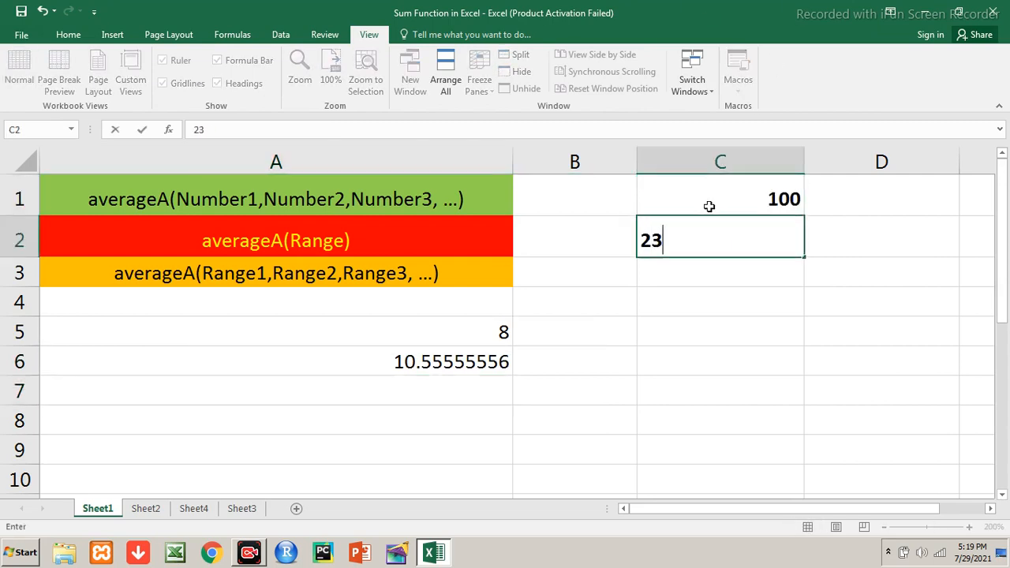
key(Return)
text(450)
key(Return)
text(450)
key(Return)
text(678)
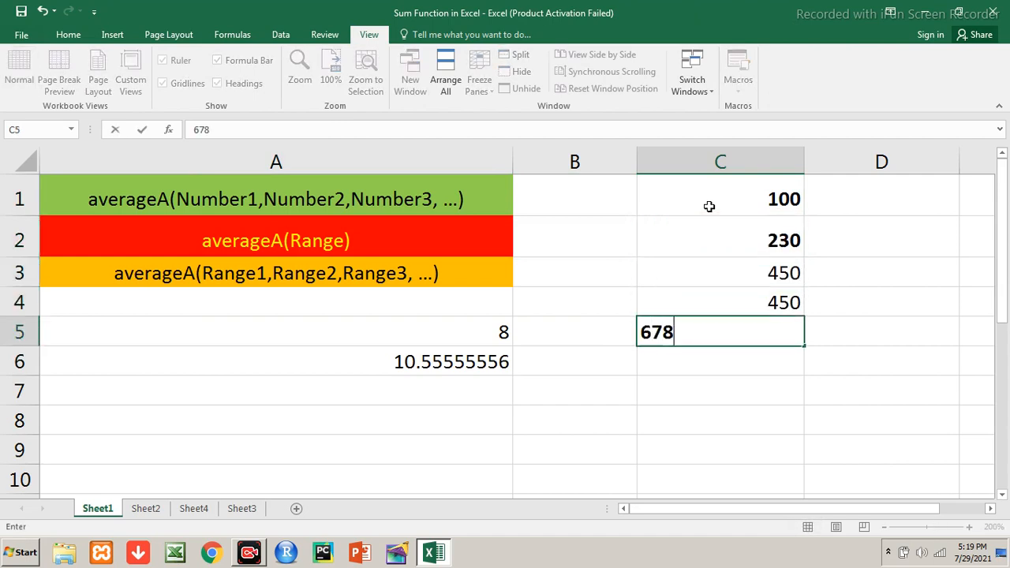
key(Return)
Average the range C1:C5 with an AVERAGEA formula in C7
key(Return)
text(=averagea()
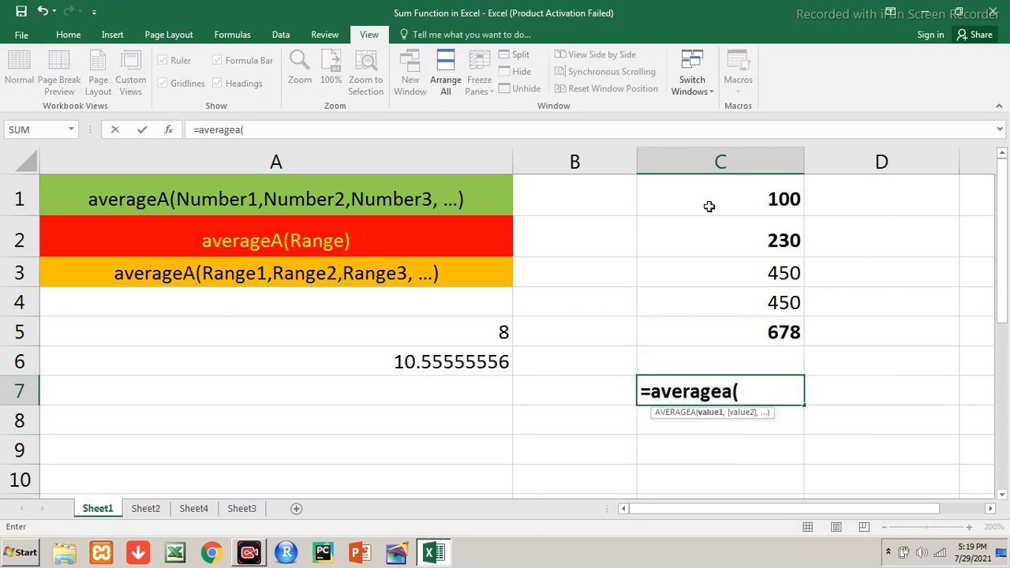
drag(751, 185, 758, 324)
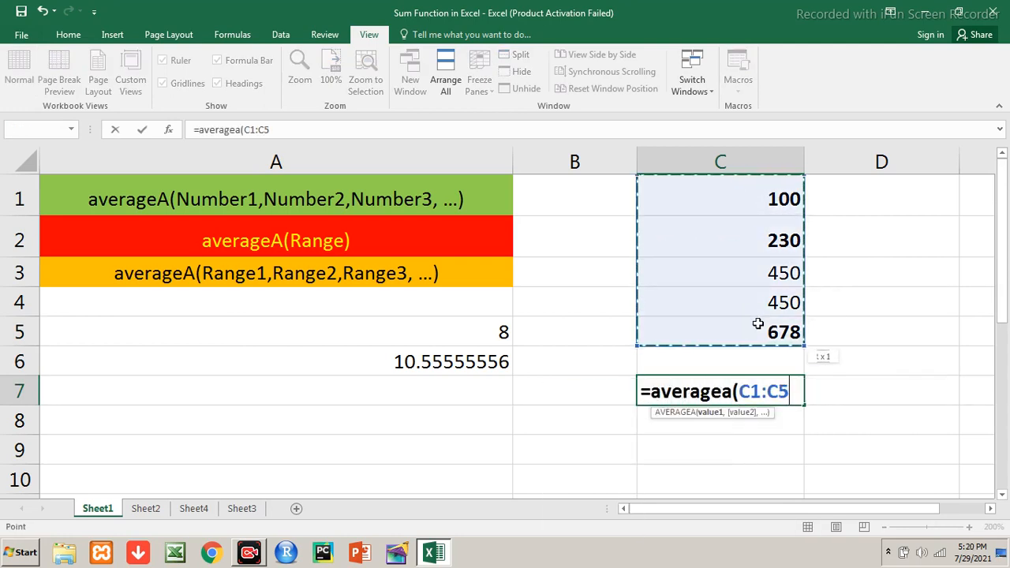
text())
key(Return)
Enter an AVERAGEA formula in C8 that averages only the separate cells C1, C3 and C5
text(=averages)
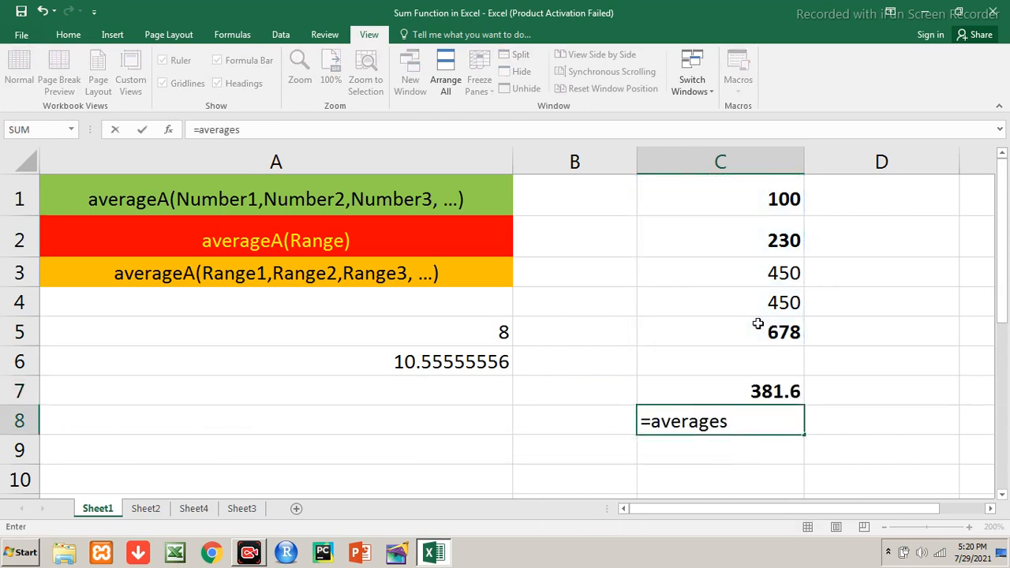
key(BackSpace)
text(a()
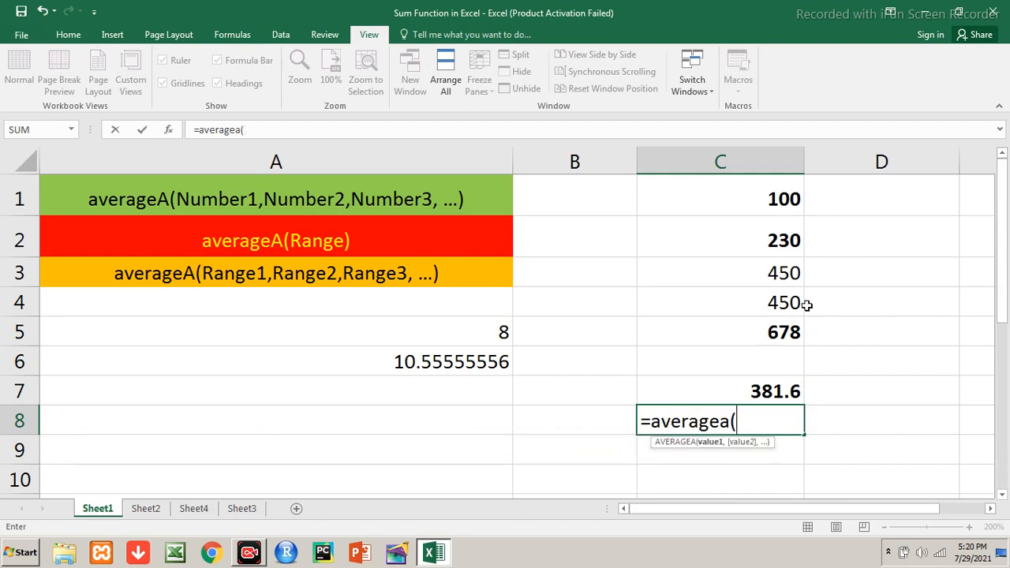
click(786, 204)
text(,)
click(772, 269)
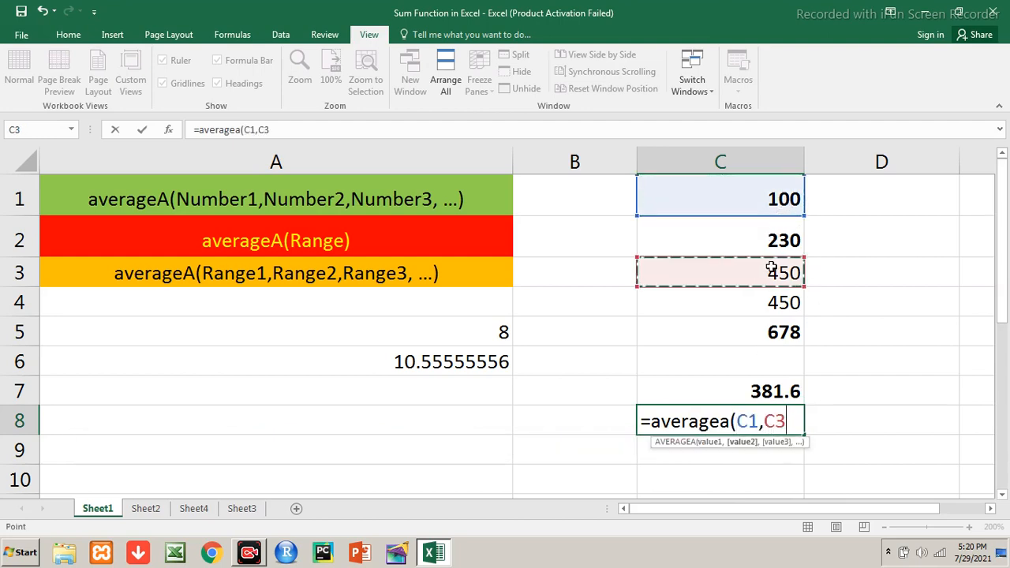
text(,)
click(743, 333)
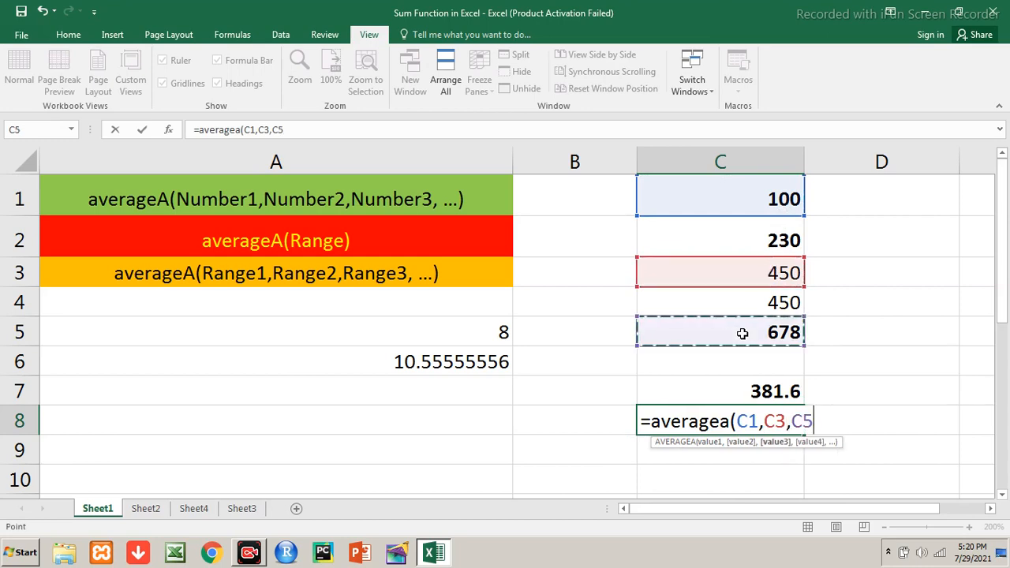
text())
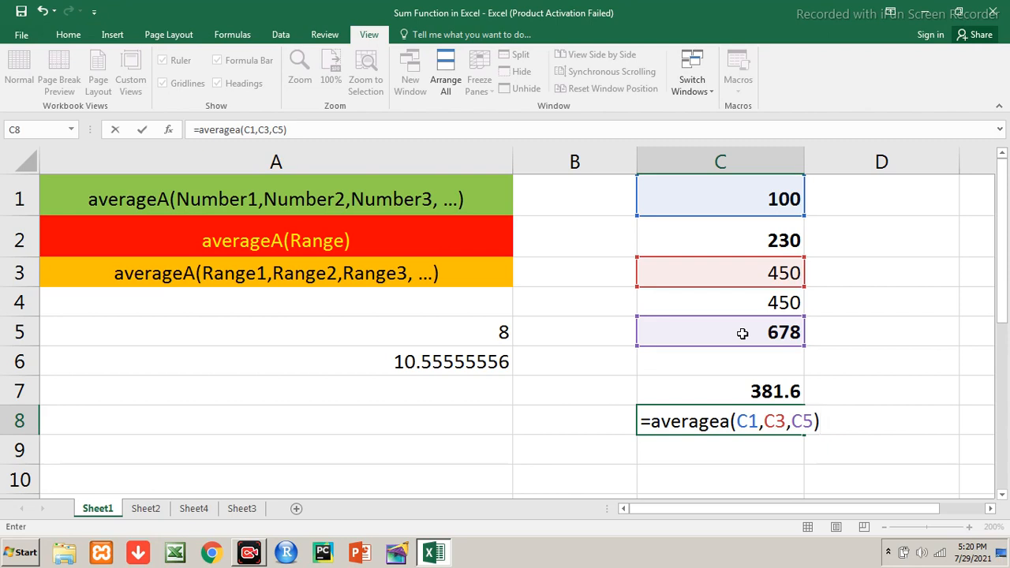
key(Return)
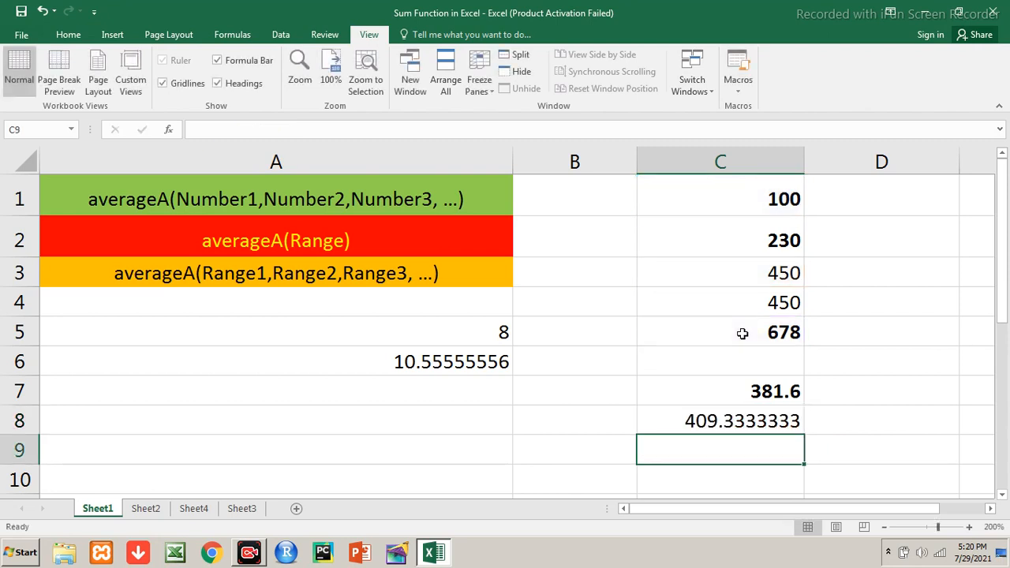
Fill D1:D5 with the values 12, 34, 45, 45 and 56
click(868, 206)
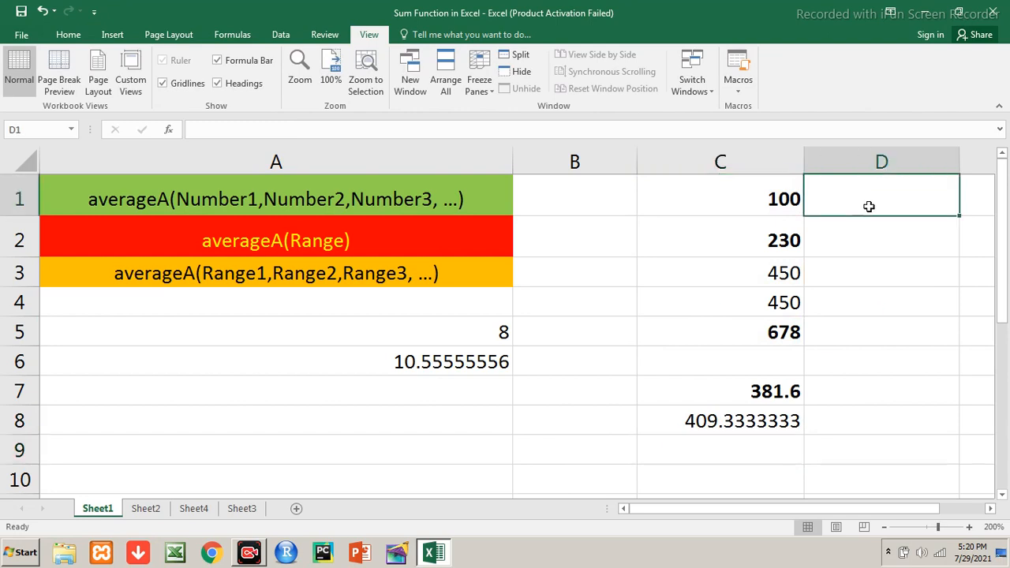
text(12)
key(Return)
text(34)
key(Return)
text(45)
key(Return)
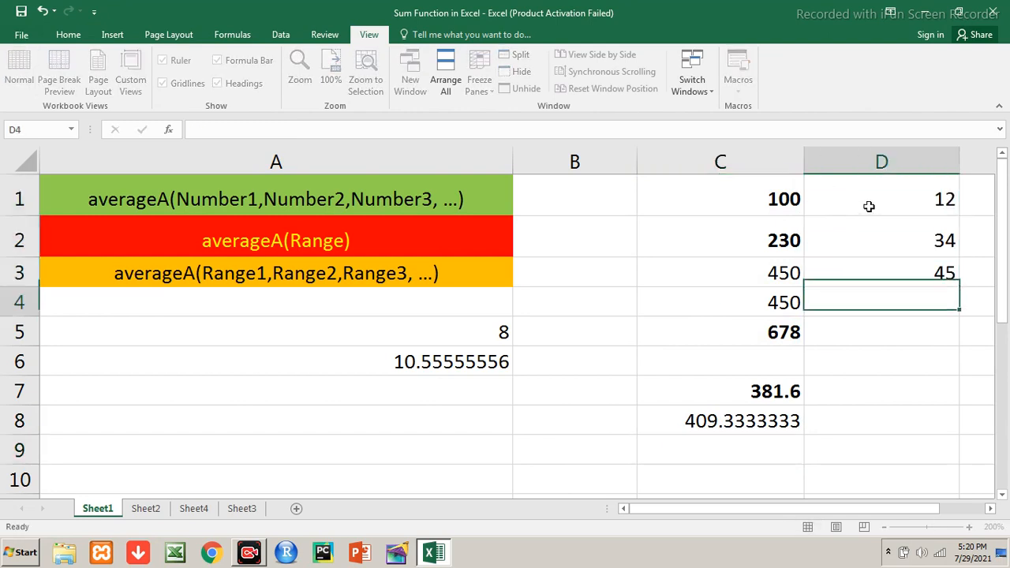
text(45)
key(Return)
text(56)
key(Return)
Average the two-column block C1:D5 as a single range with an AVERAGEA formula in A8
key(Down)
key(Down)
key(Left)
key(Left)
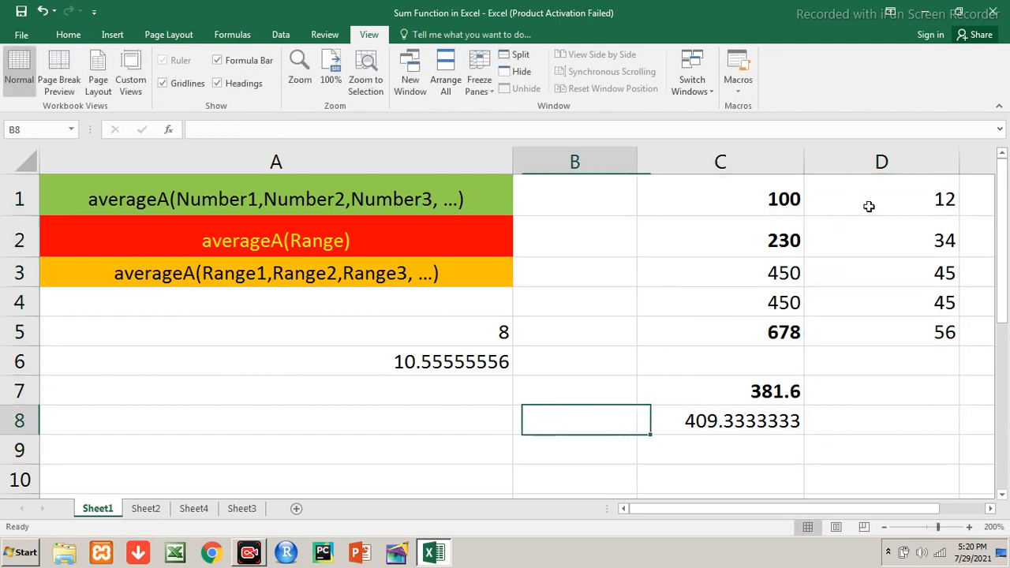
key(Left)
text(=averagea()
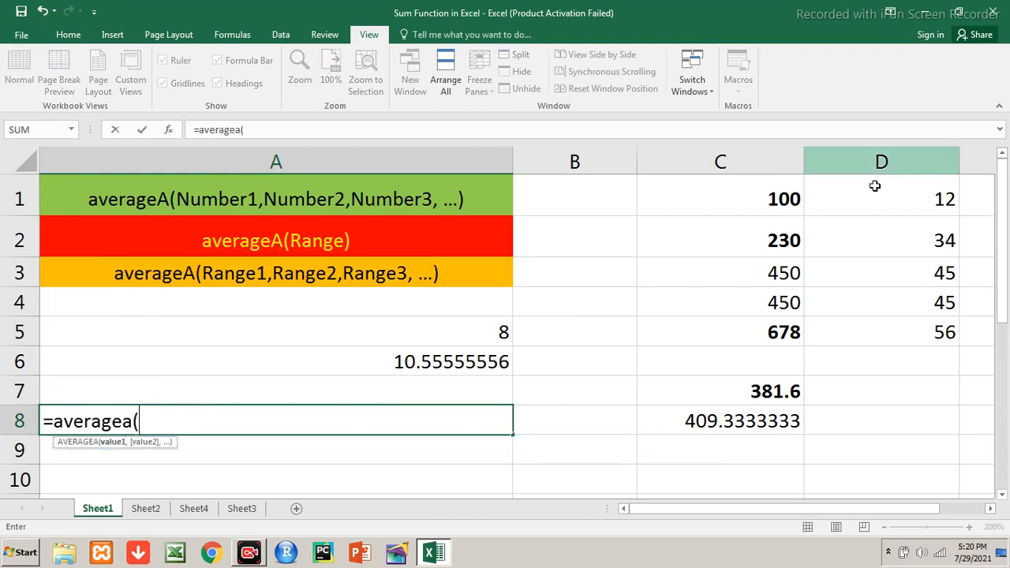
click(687, 193)
drag(757, 217, 882, 321)
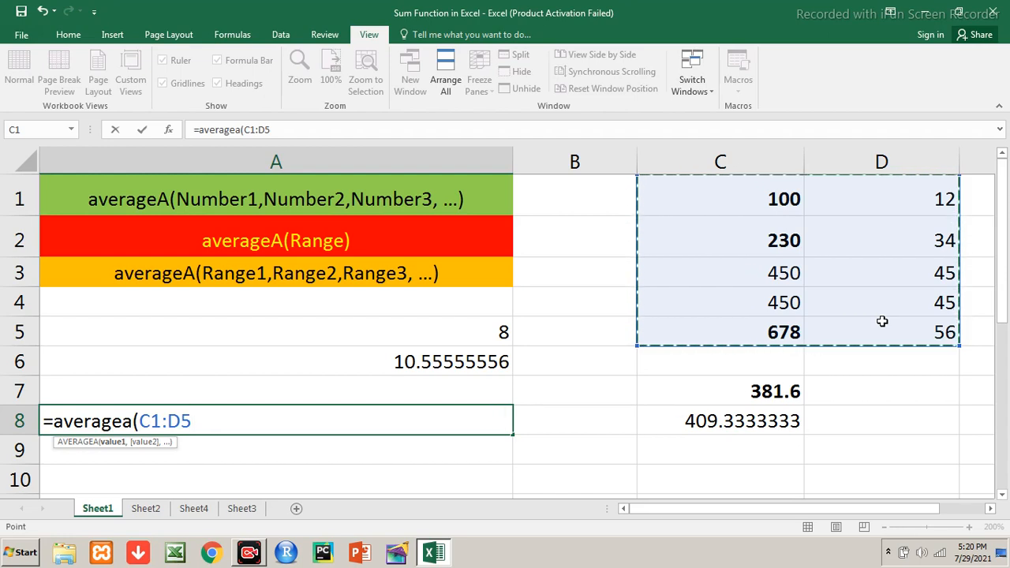
text())
key(Return)
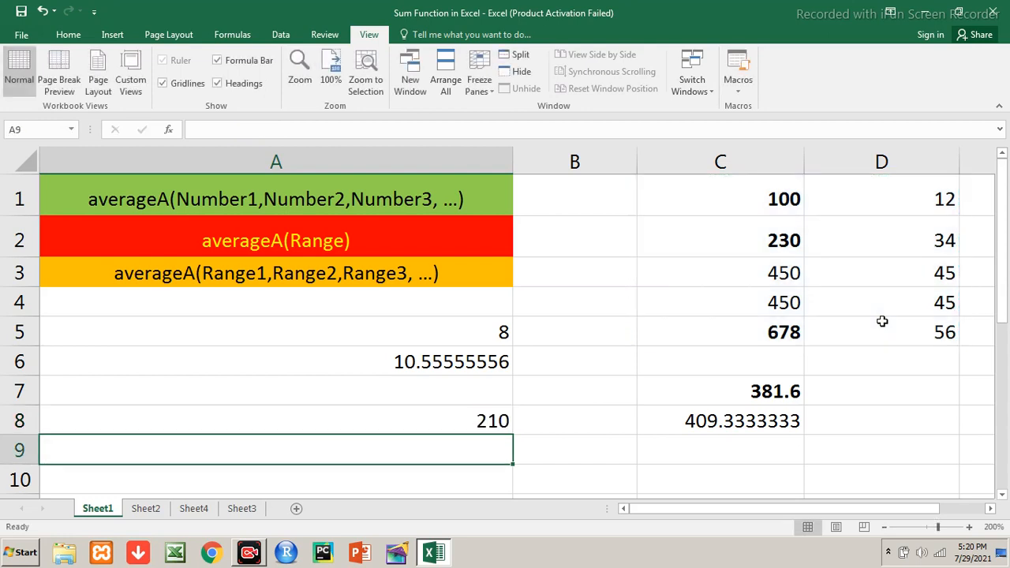
Enter an AVERAGEA formula in A9 that takes C1:C5 and D1:D5 as two separate ranges
text(=averaga)
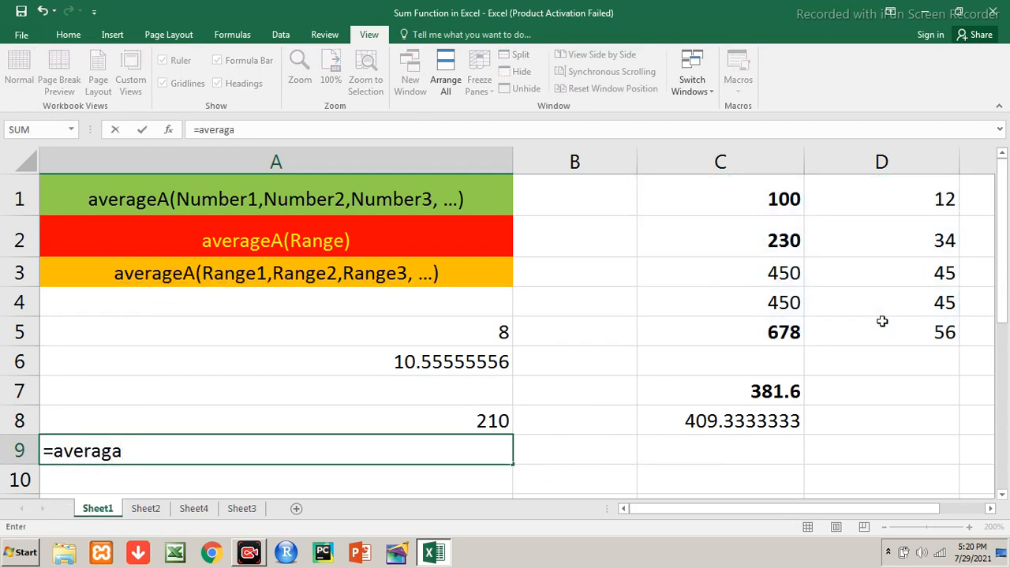
key(BackSpace)
key(BackSpace)
key(BackSpace)
text(age)
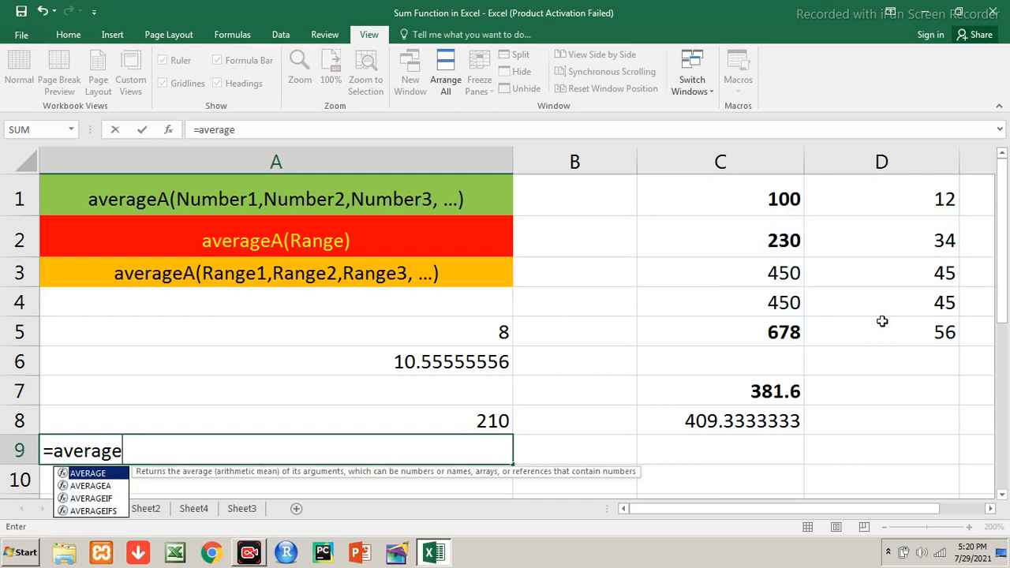
text(a()
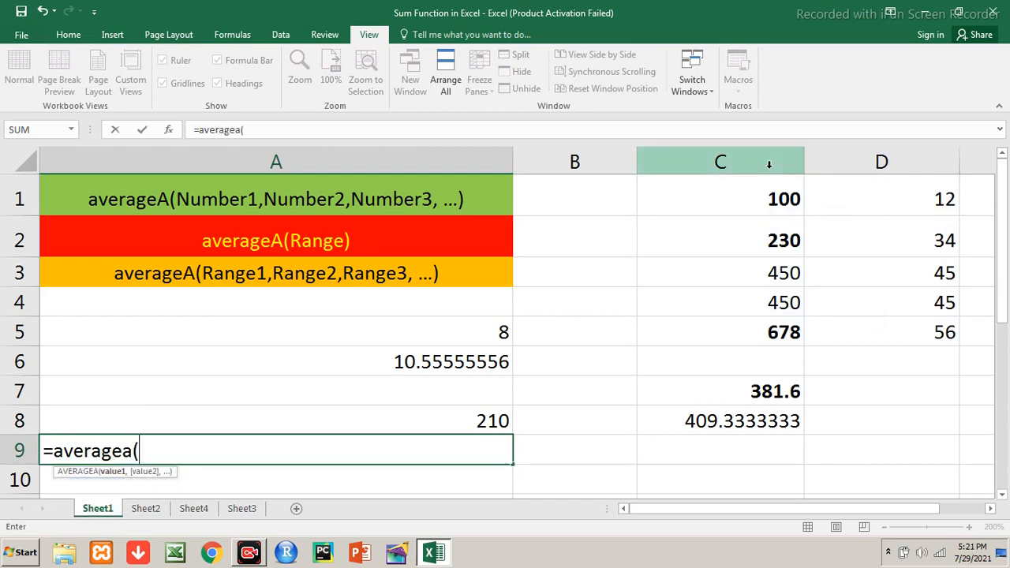
drag(745, 203, 756, 330)
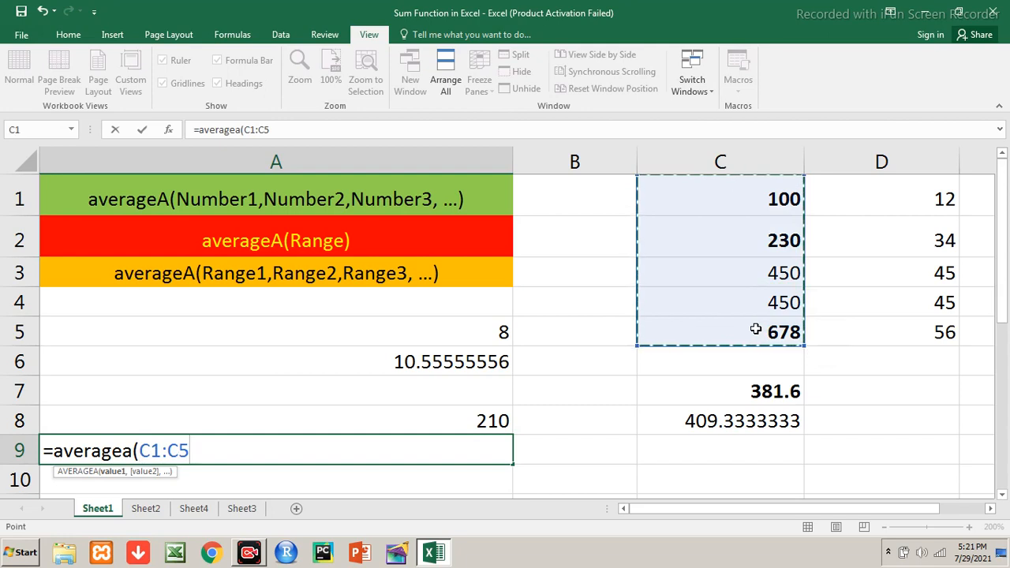
text(,)
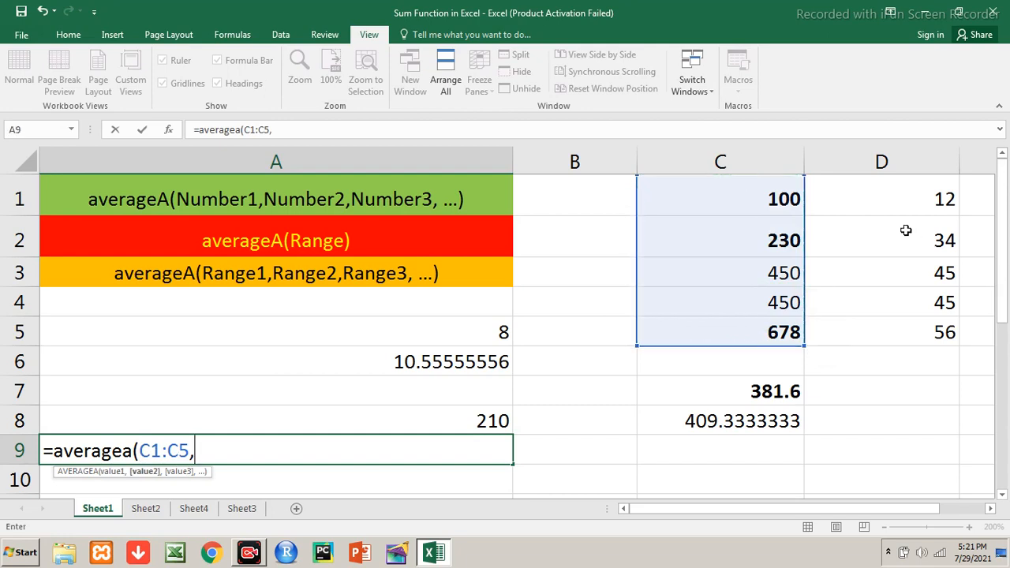
drag(909, 186, 908, 335)
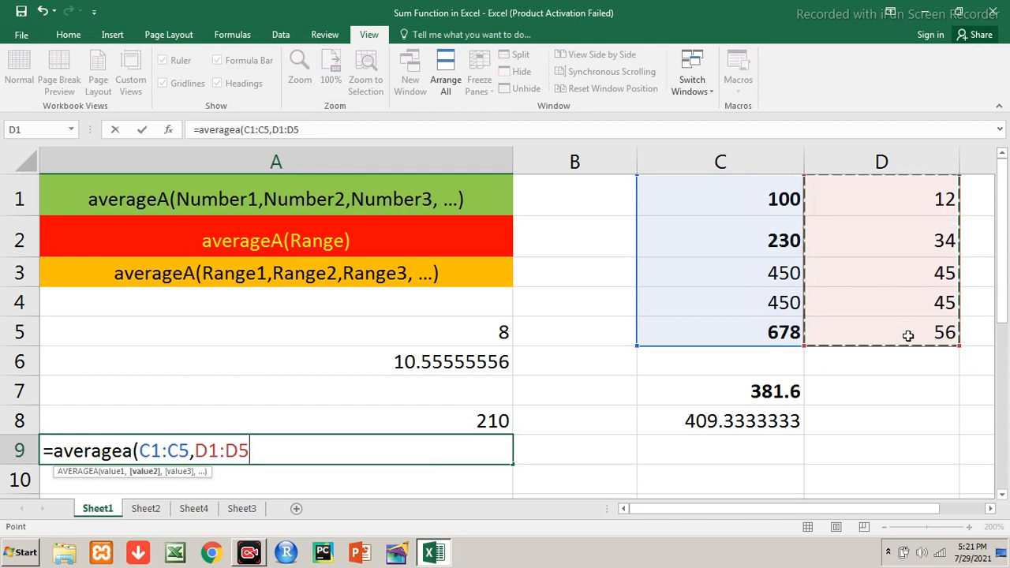
text())
key(Return)
Compare the range arguments of the AVERAGEA formulas in A8 and A9 without changing them
key(Up)
key(Up)
key(F2)
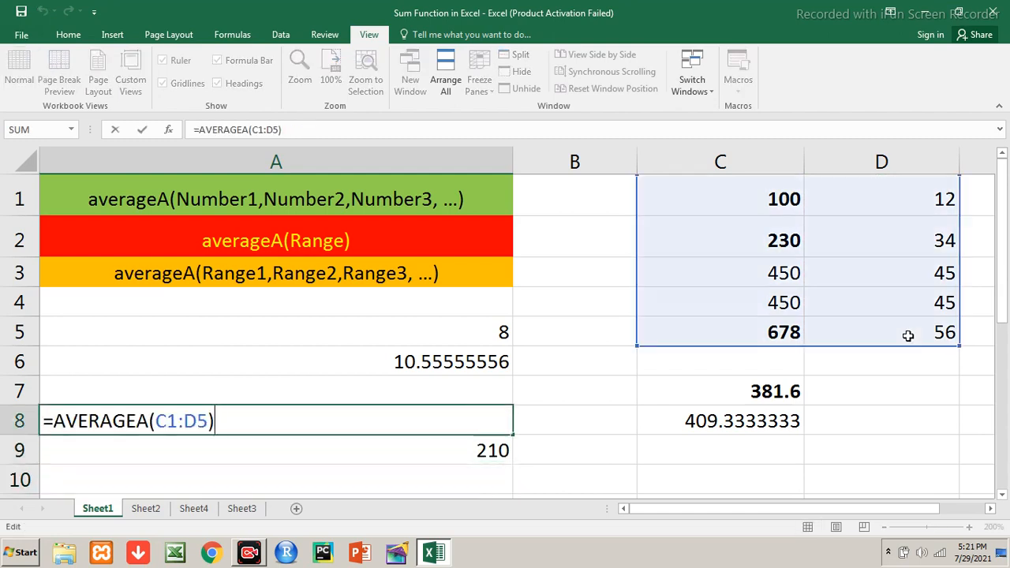
key(Escape)
key(Down)
key(F2)
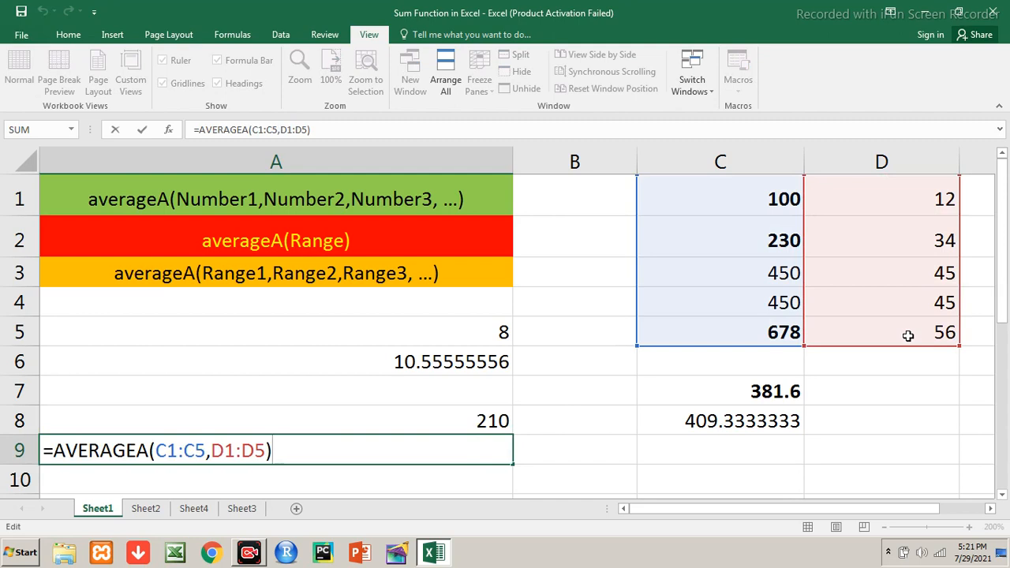
key(Return)
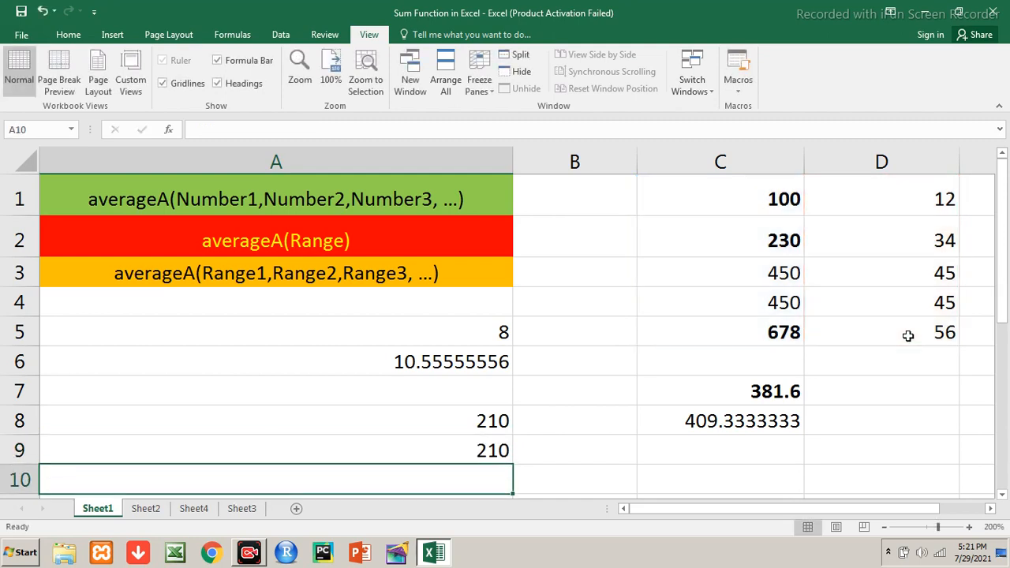
Begin an AVERAGEA formula in A10 with the row ranges C1:D1 and C2:D2 as its first two arguments
text(=averag)
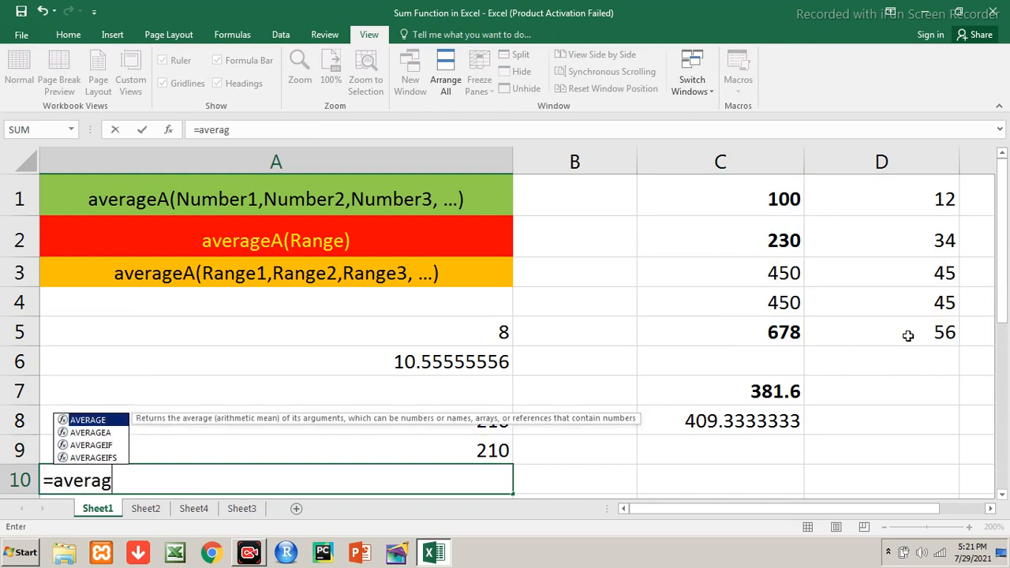
key(Down)
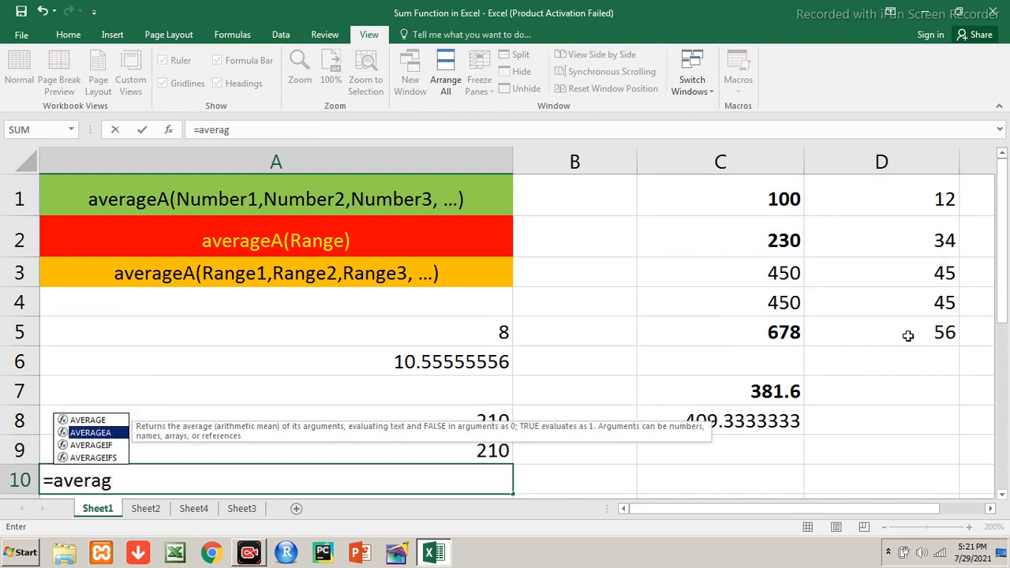
text(()
key(BackSpace)
text(a()
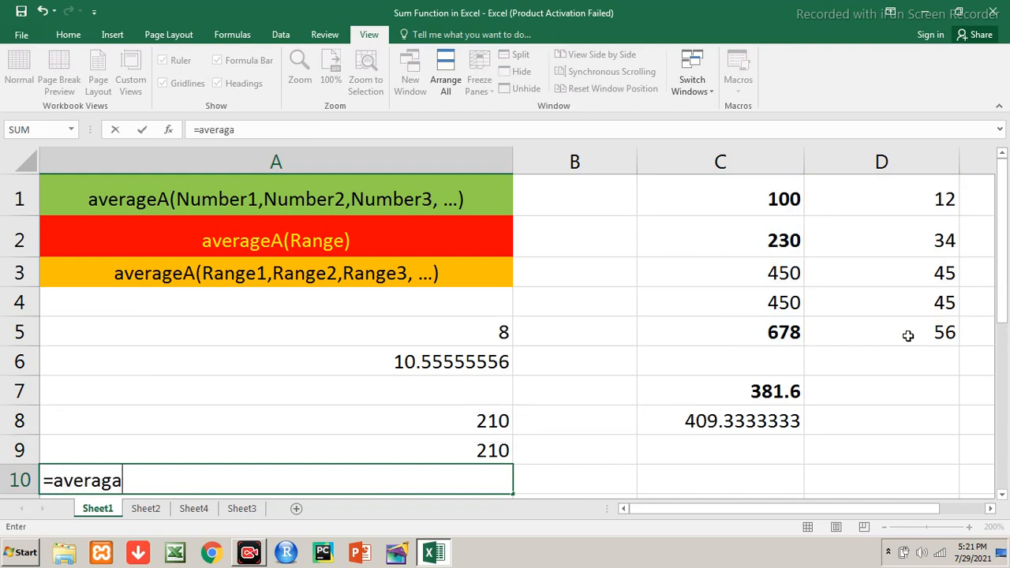
key(BackSpace)
key(BackSpace)
text(ea()
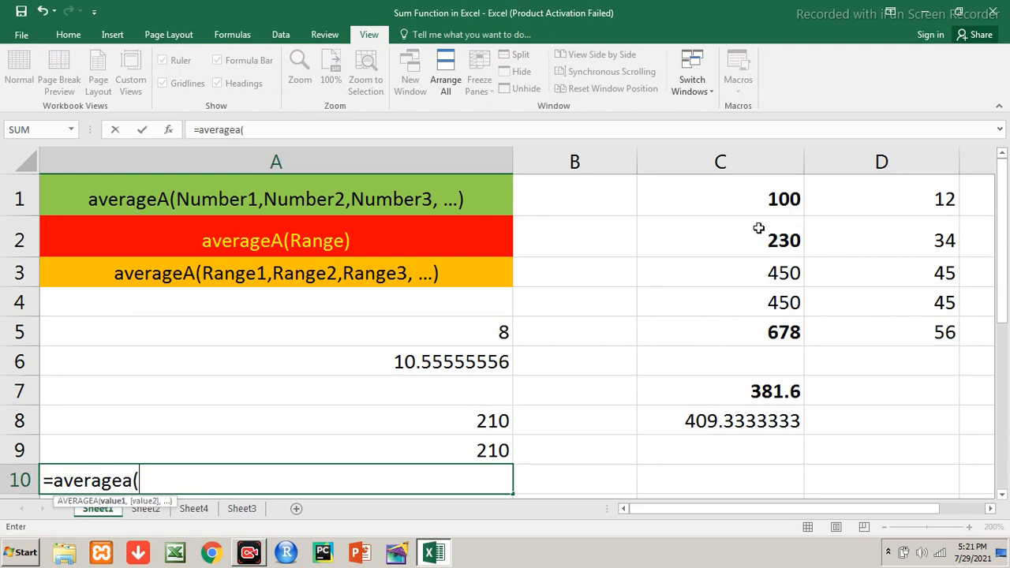
drag(758, 195, 849, 194)
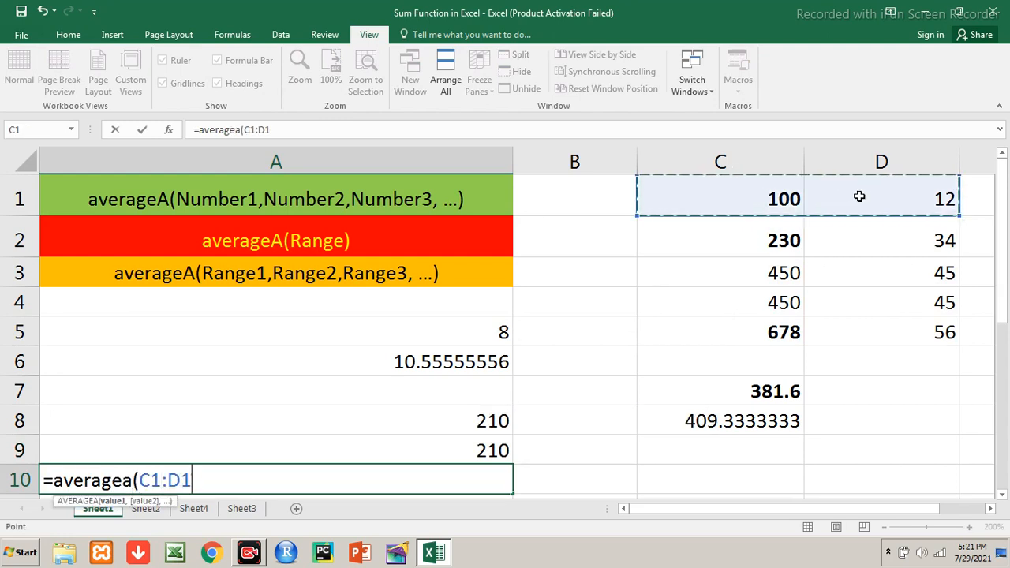
text(,)
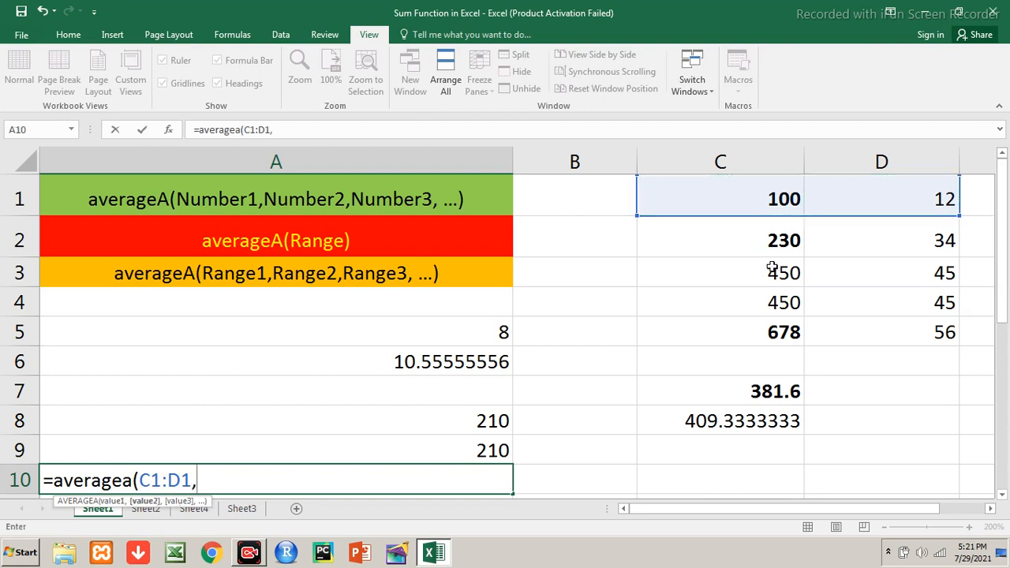
click(798, 245)
drag(797, 245, 859, 248)
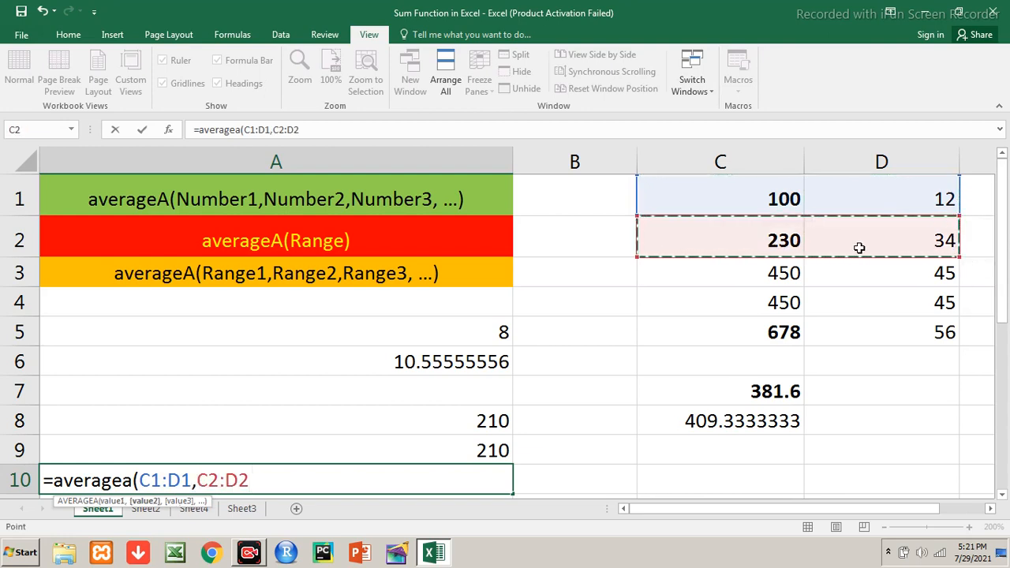
Add C3:D3, C4:D4 and C5:D5 as the remaining ranges of the A10 formula, enter it and return to A1
text(,)
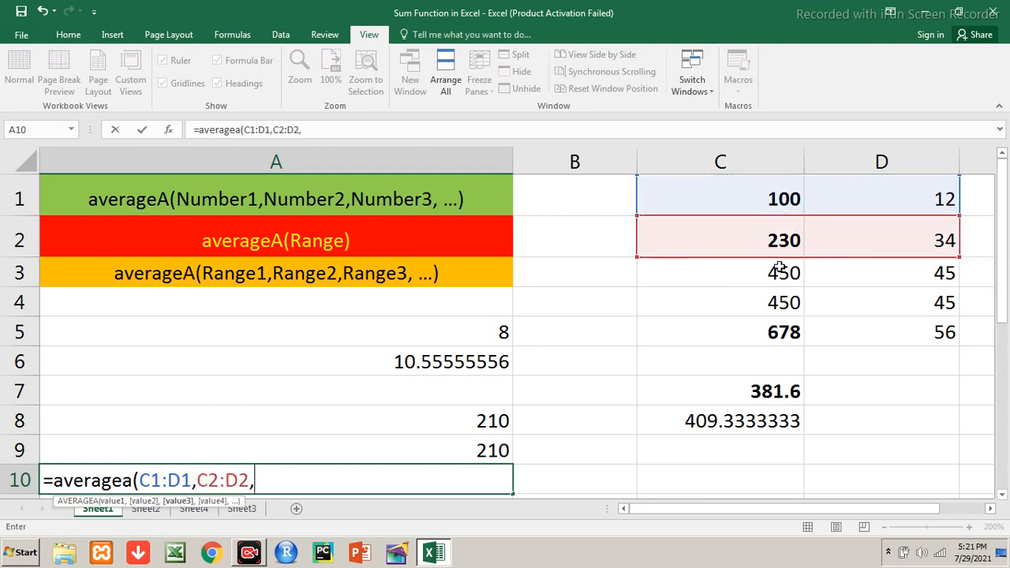
drag(775, 269, 840, 275)
text(,)
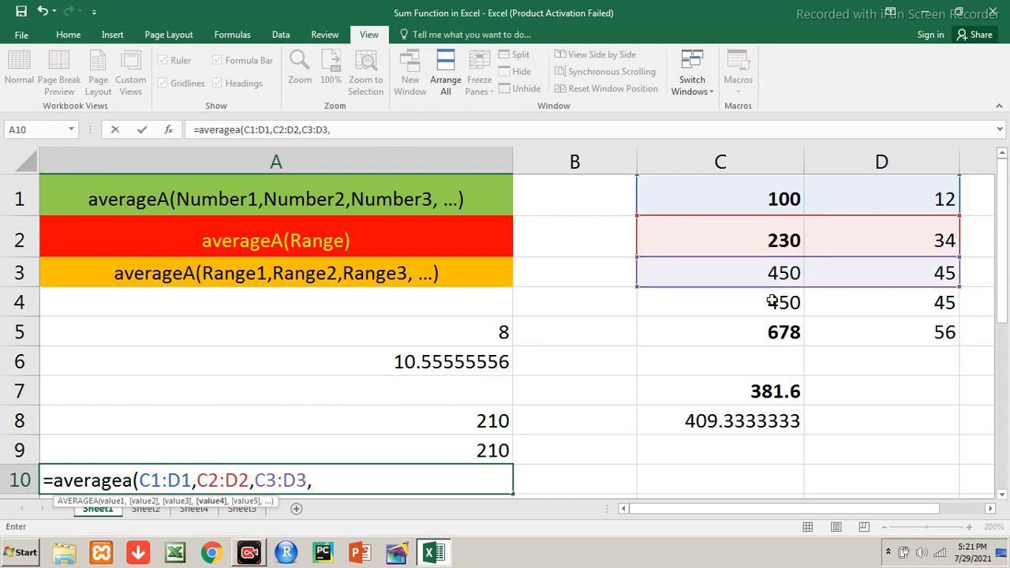
drag(773, 300, 879, 313)
text(,)
drag(780, 339, 805, 340)
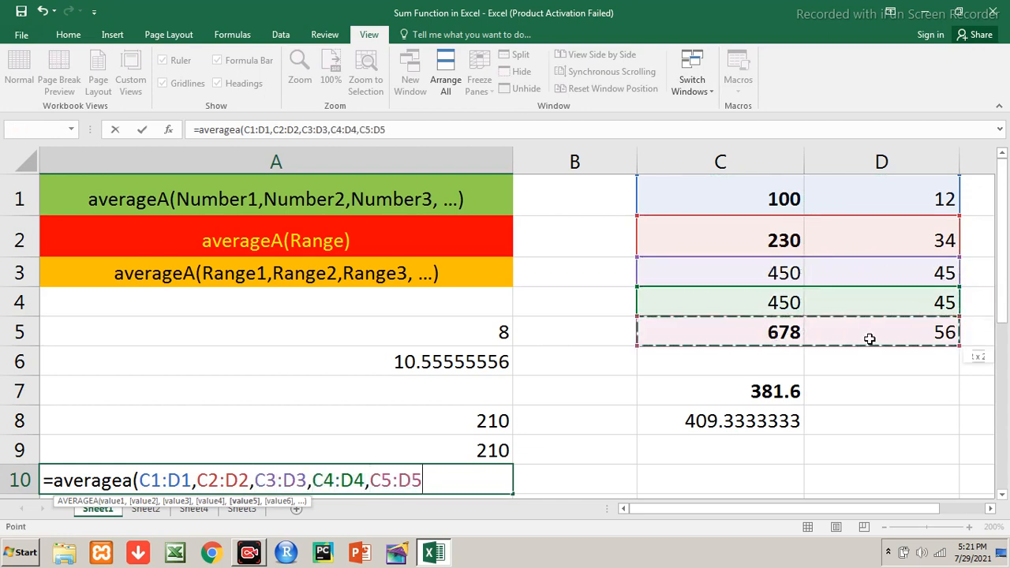
text())
key(Return)
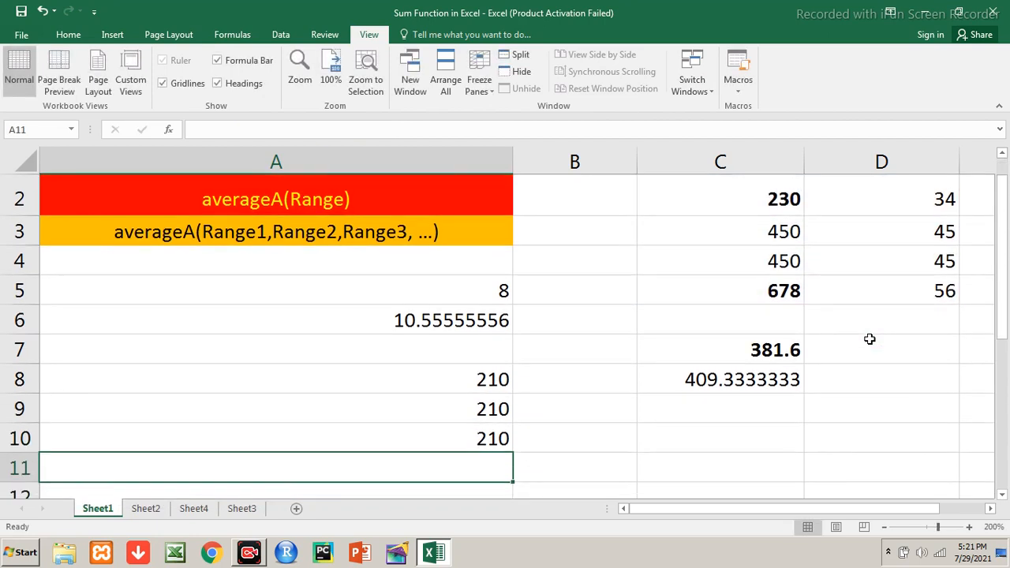
key(Up)
key(ctrl+Home)
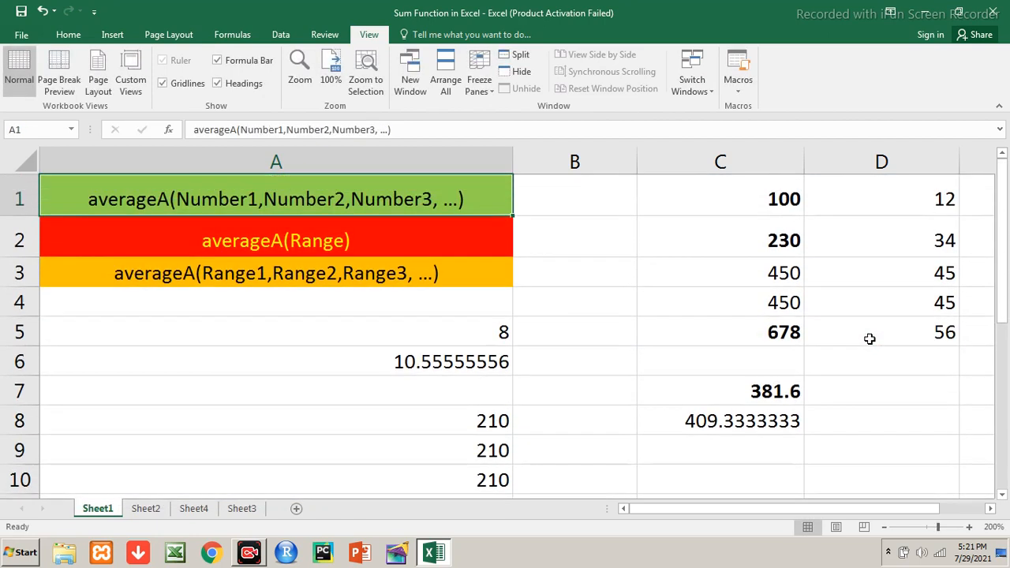